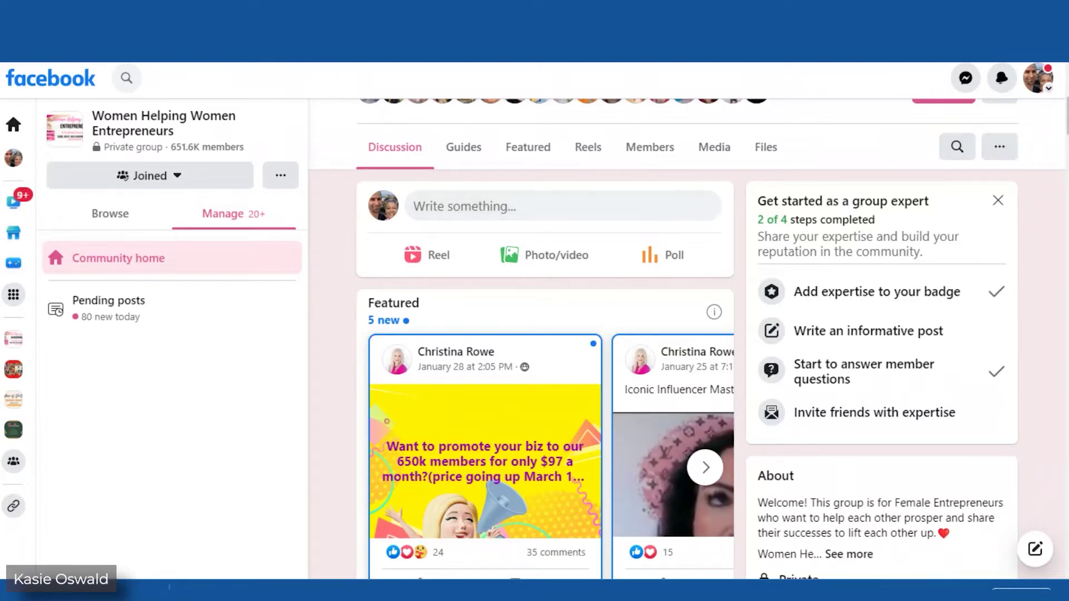
# Switch to the Zoom web portal and check the livestreaming services allowed under the advanced in-meeting settings.
pyautogui.moveTo(269, 31)
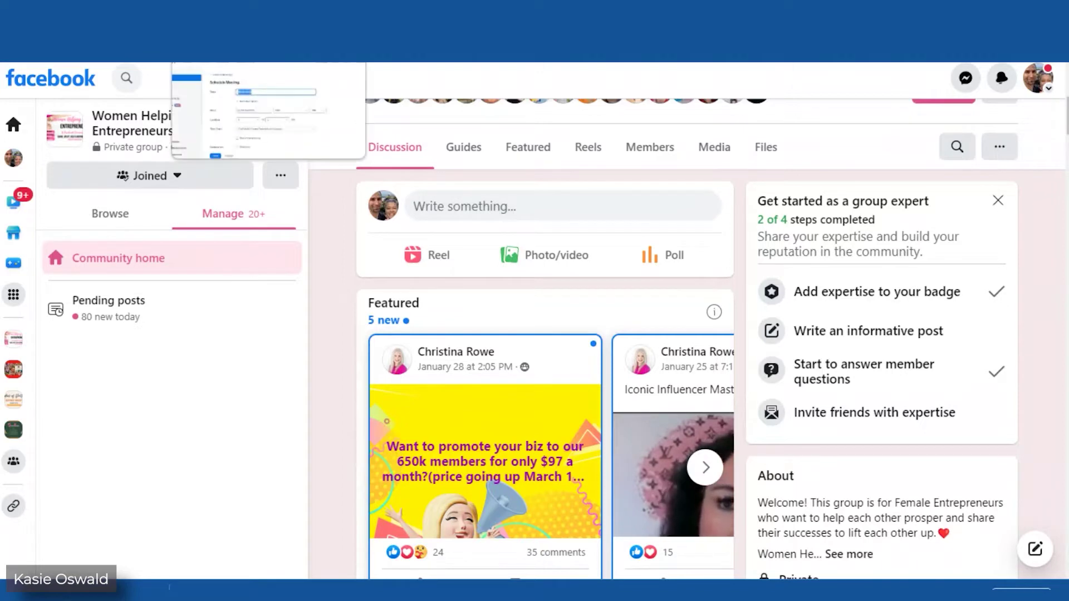
pyautogui.click(267, 111)
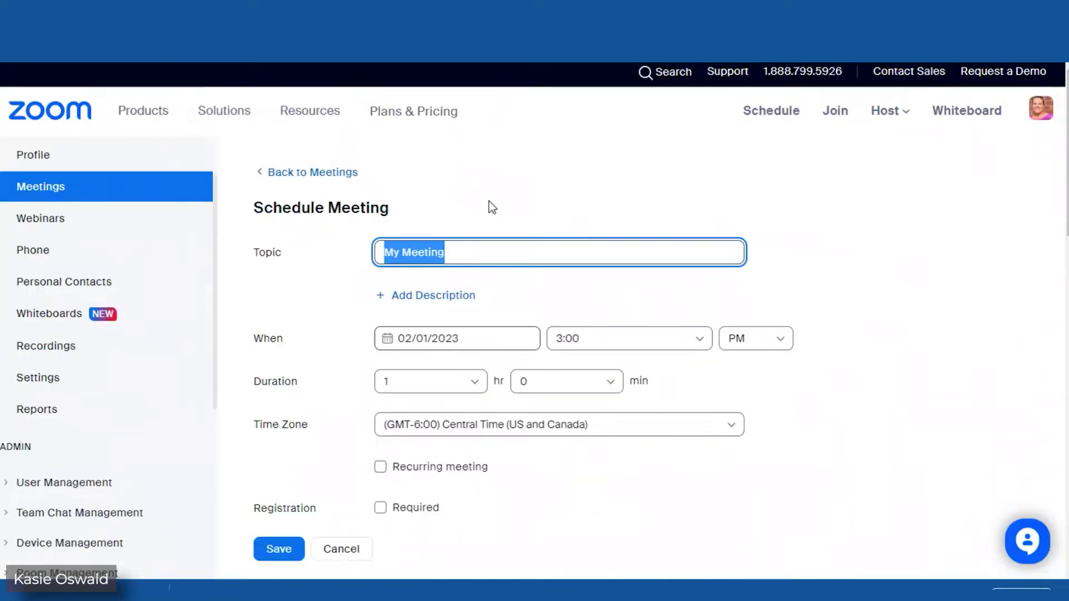
pyautogui.scroll(-2, 167, 378)
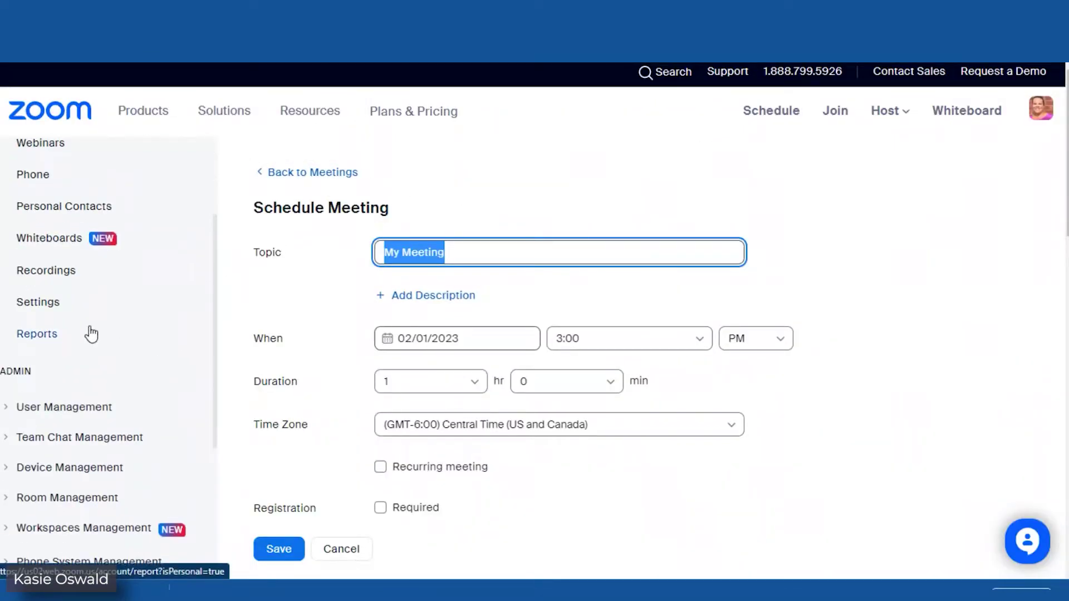
pyautogui.click(52, 313)
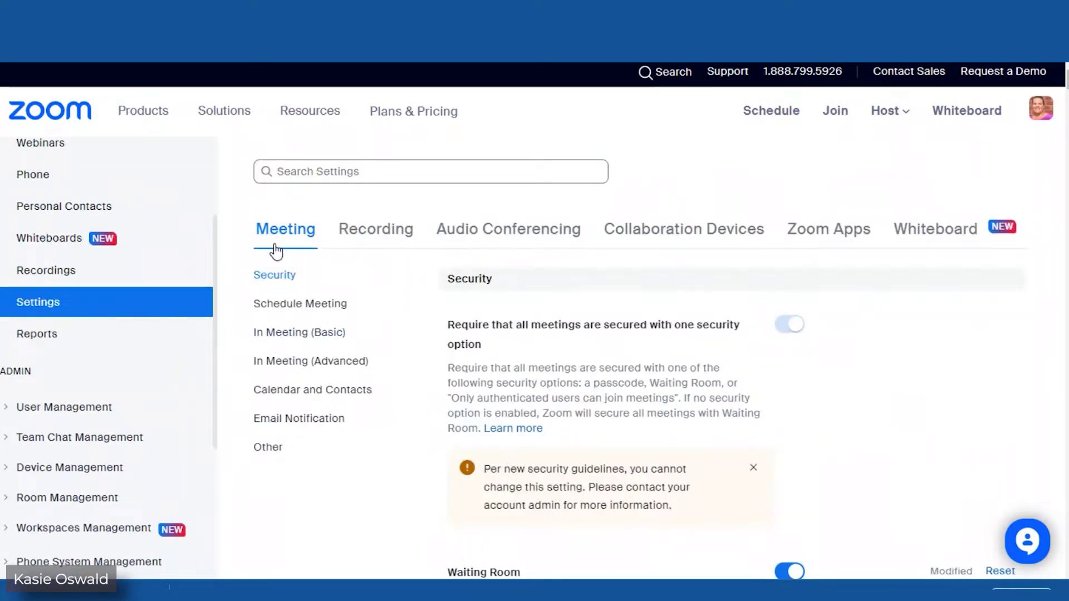
pyautogui.click(300, 421)
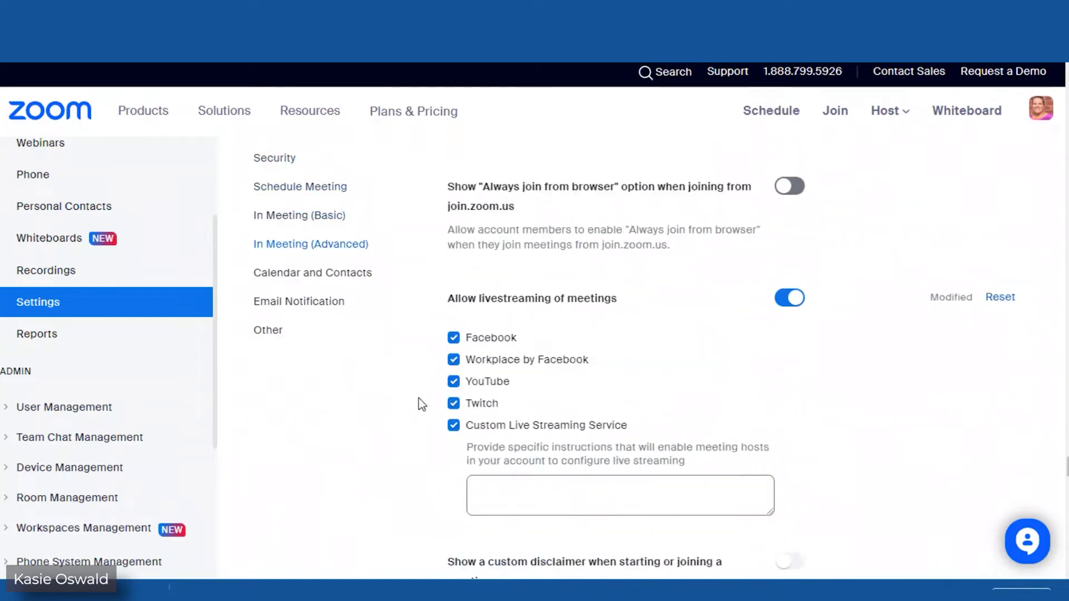
pyautogui.scroll(4, 515, 377)
pyautogui.scroll(10, 522, 376)
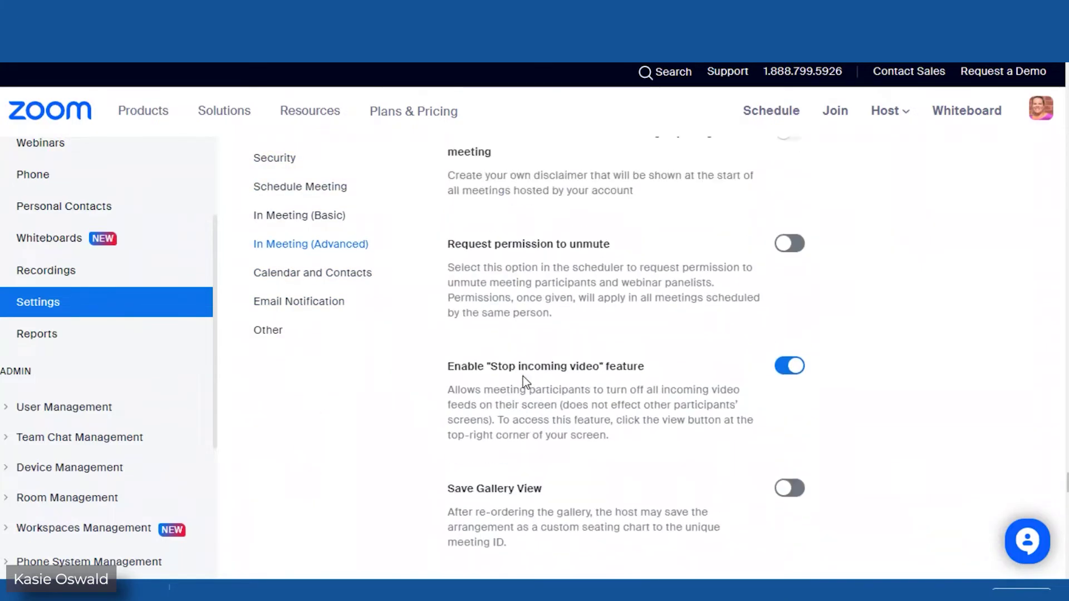
pyautogui.scroll(1, 523, 377)
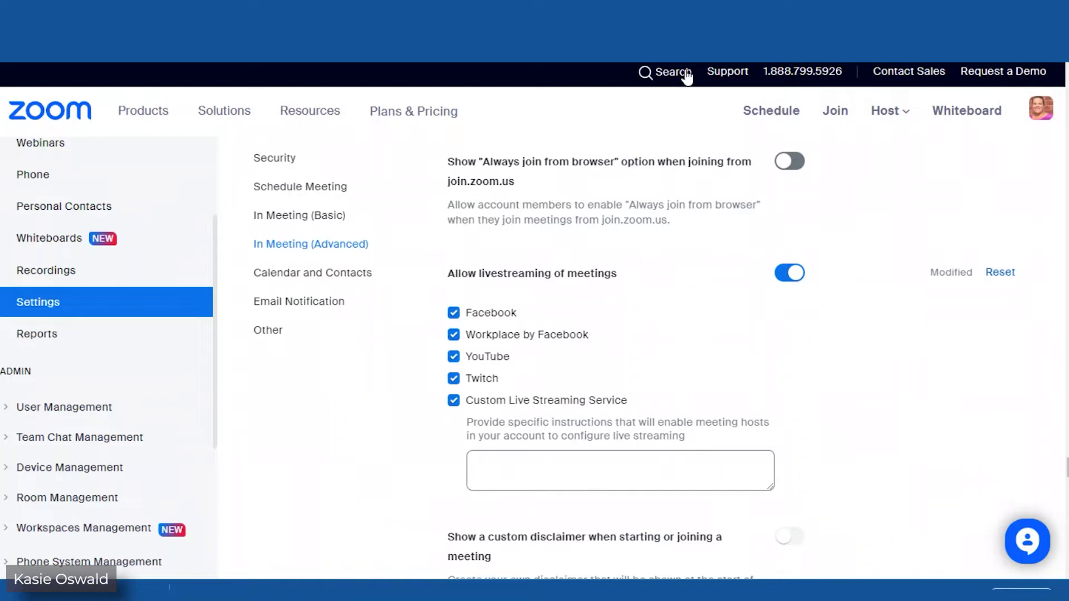
# Start scheduling a new meeting with a topic combining Etsy, the teacher's name and "What is PLR?".
pyautogui.click(770, 120)
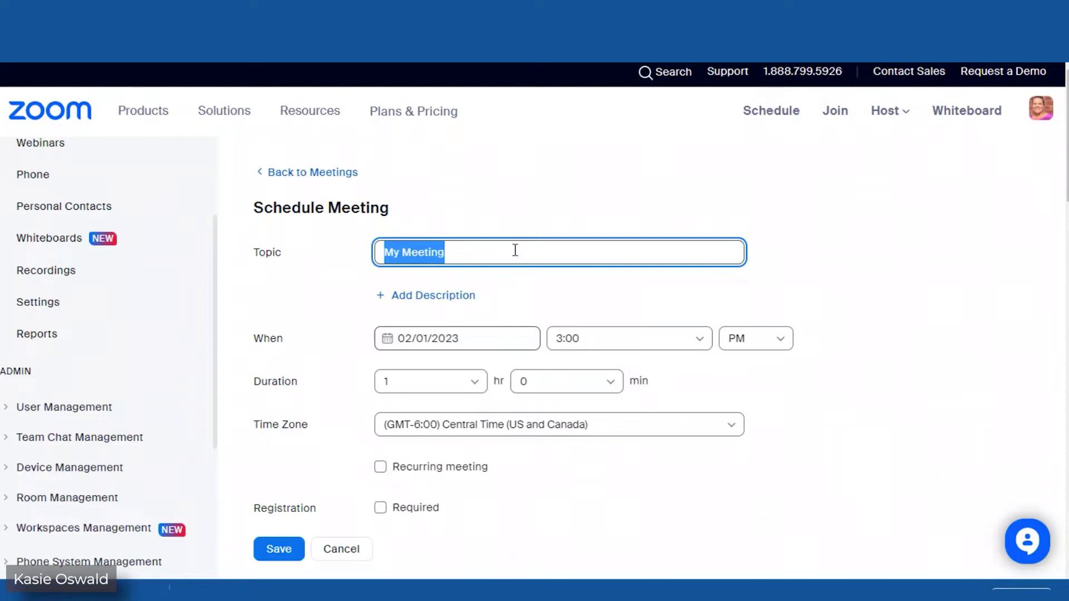
pyautogui.write('Etsy')
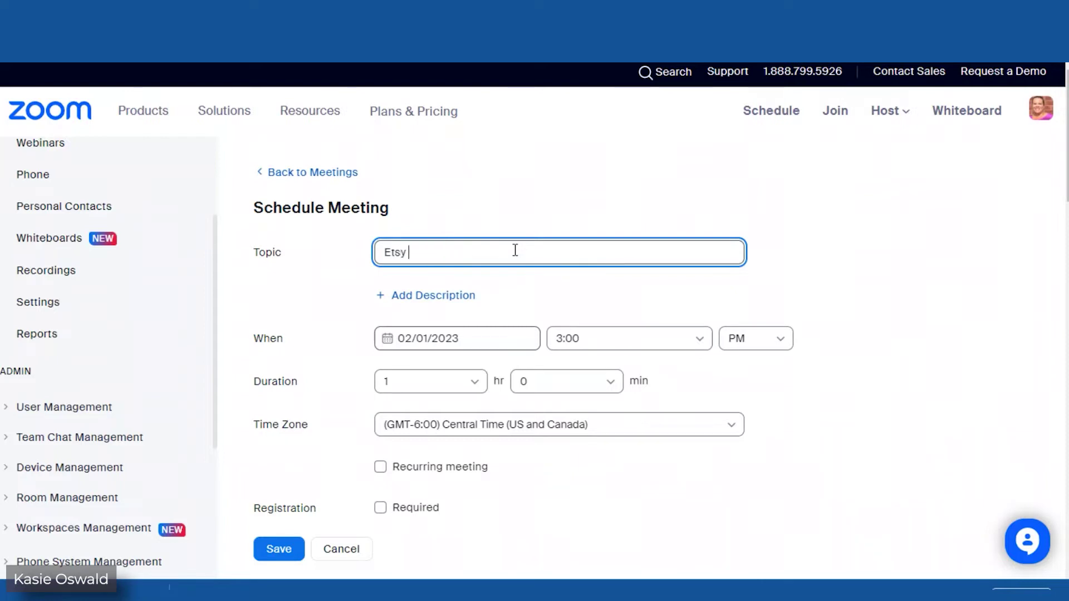
pyautogui.write(' With Teacher Kasie.')
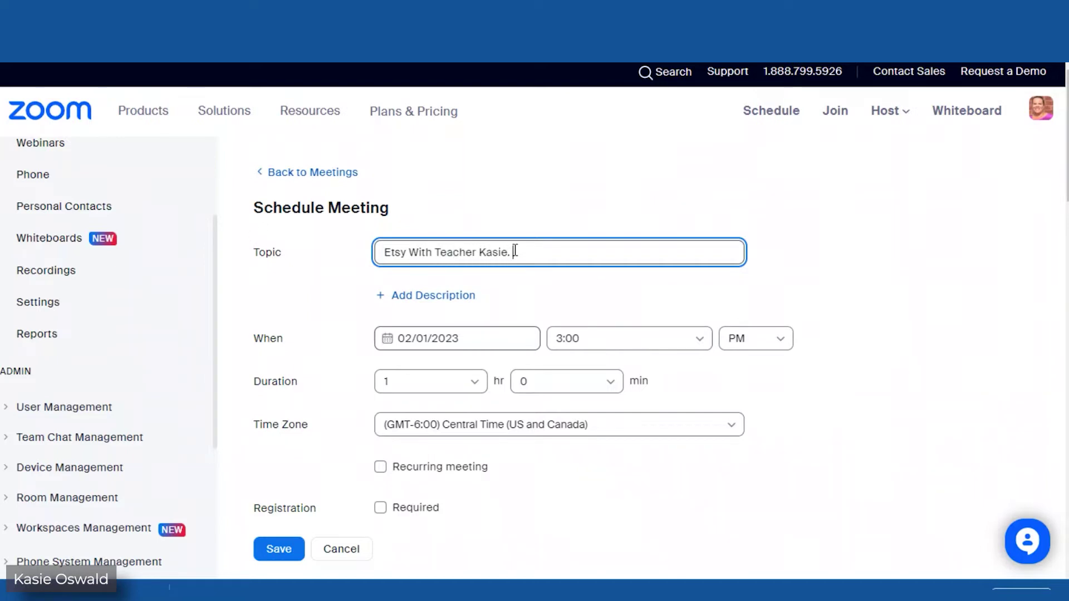
pyautogui.write(' What is PLR?')
# Set the meeting date to 02/07/2023.
pyautogui.click(488, 341)
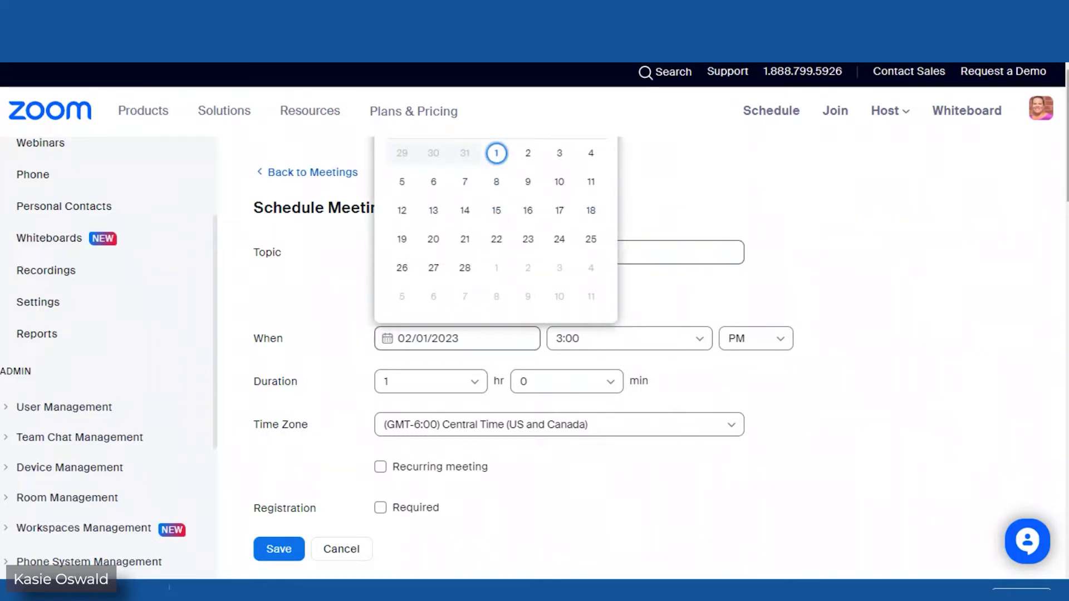
pyautogui.click(711, 151)
pyautogui.click(477, 338)
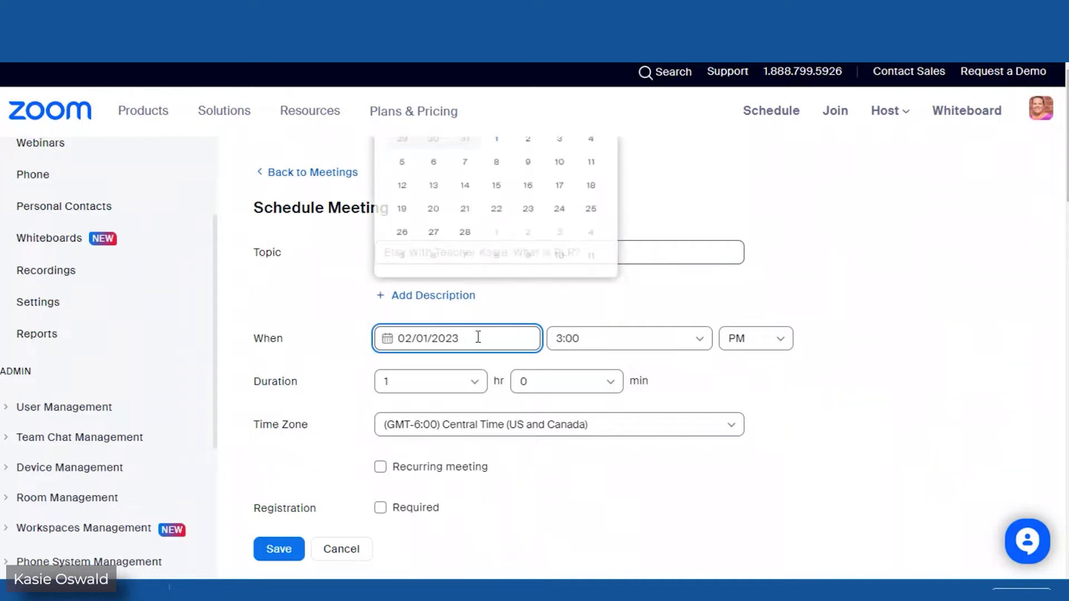
pyautogui.click(461, 186)
# Set the meeting's start time to 11:30 AM.
pyautogui.click(594, 337)
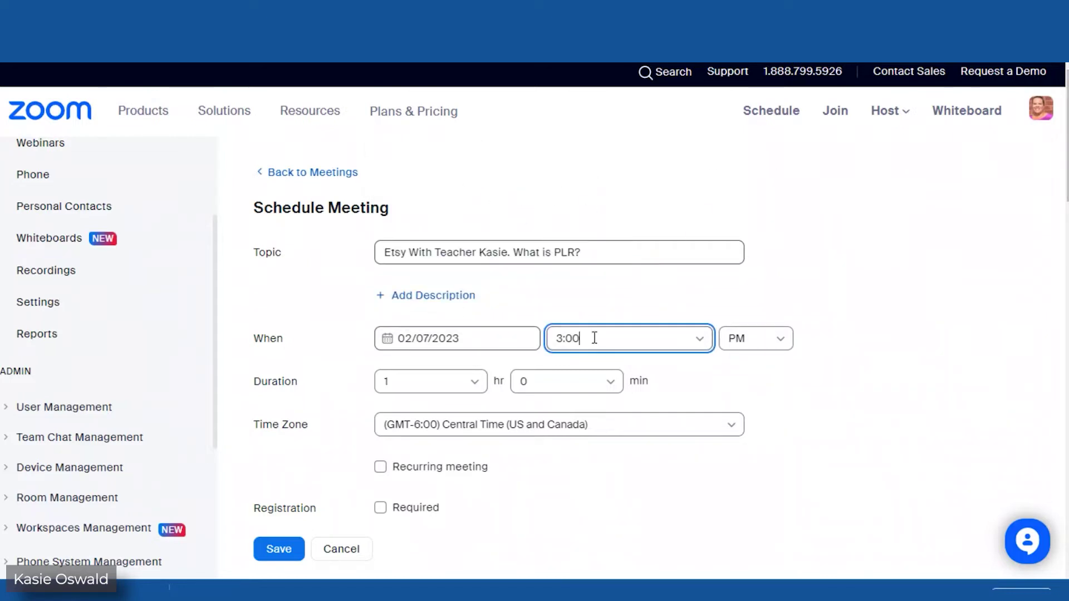
pyautogui.scroll(-2, 617, 406)
pyautogui.scroll(-6, 618, 437)
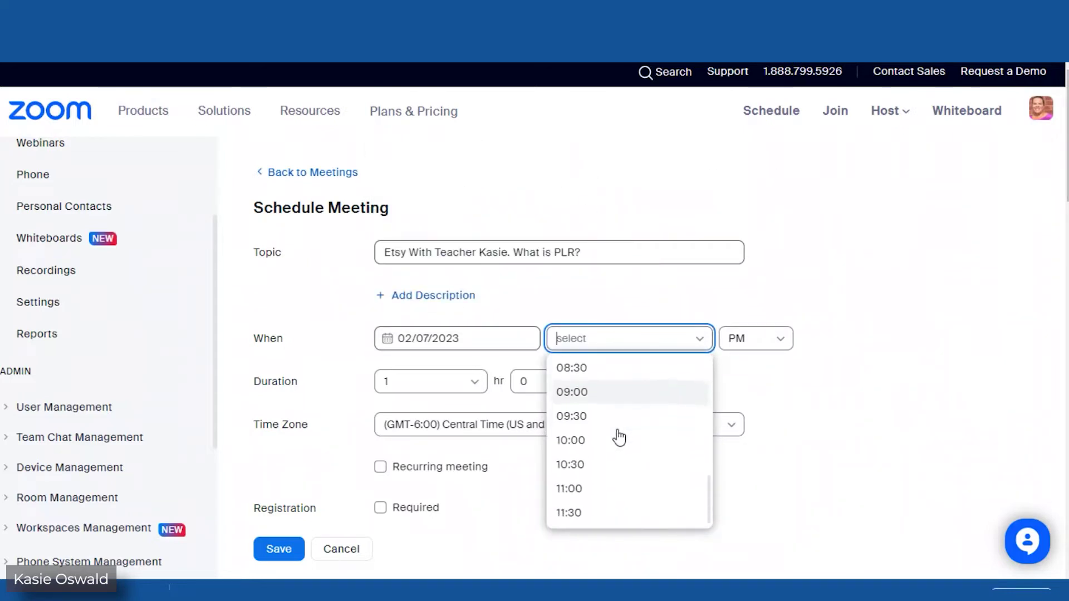
pyautogui.click(579, 464)
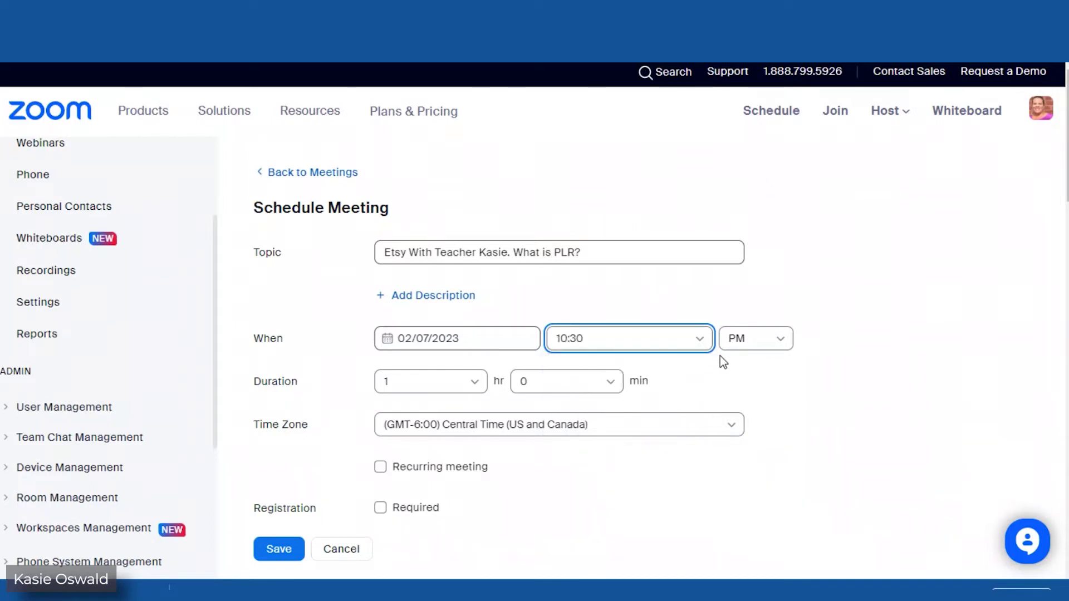
pyautogui.click(620, 346)
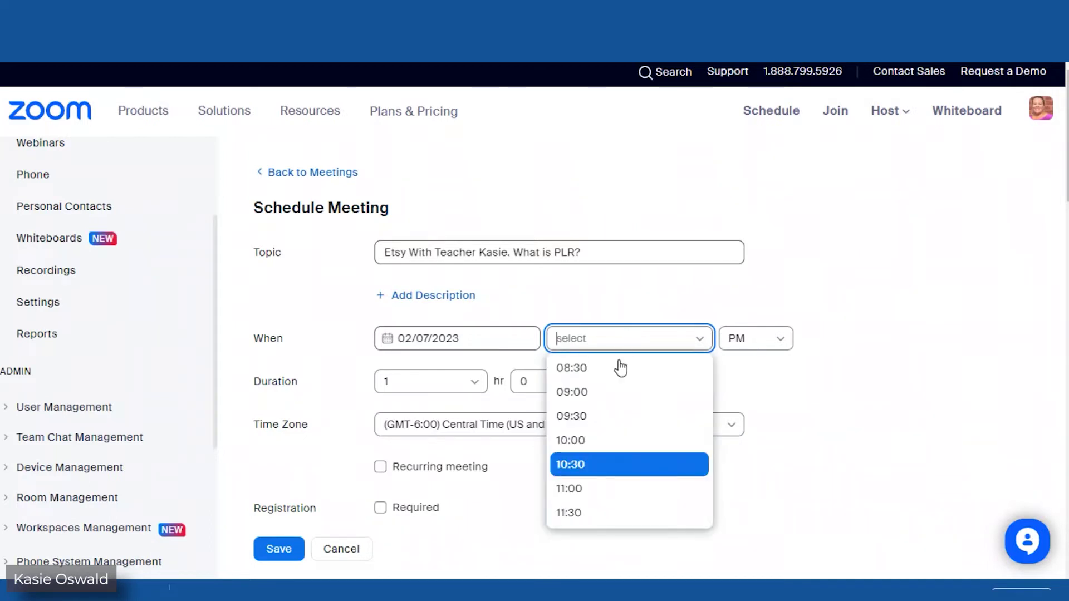
pyautogui.click(599, 513)
pyautogui.click(752, 341)
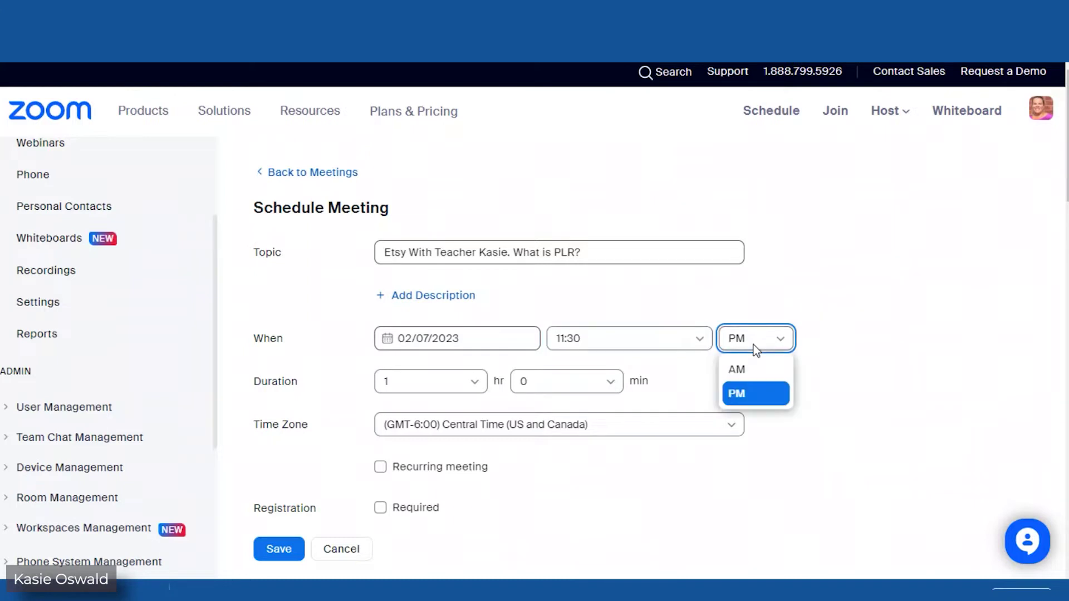
pyautogui.click(748, 368)
pyautogui.click(899, 396)
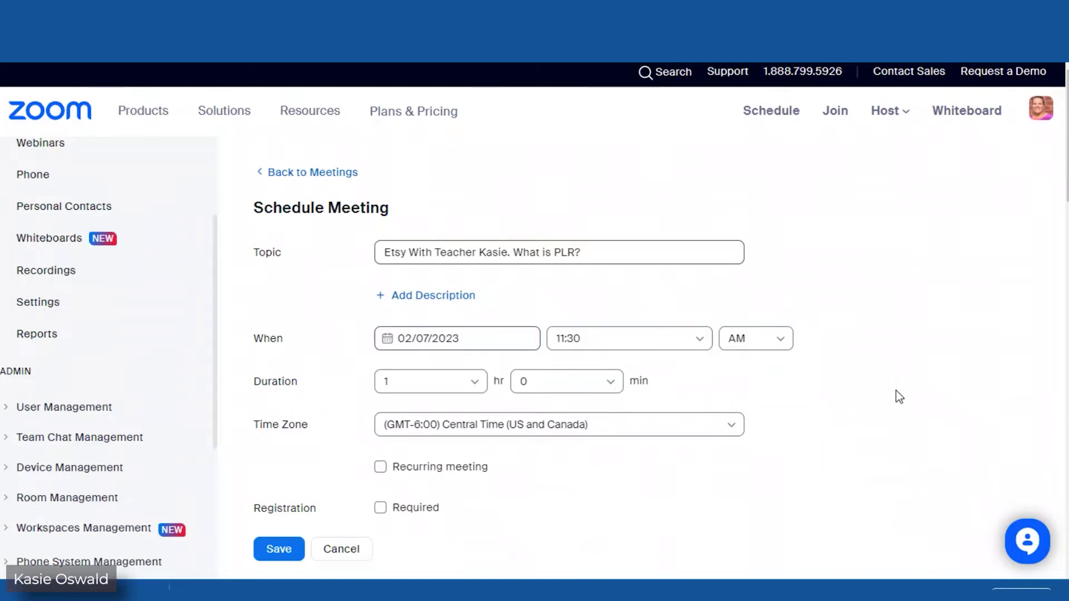
# Review the remaining meeting options and save the scheduled meeting.
pyautogui.scroll(-3, 896, 397)
pyautogui.scroll(-1, 419, 429)
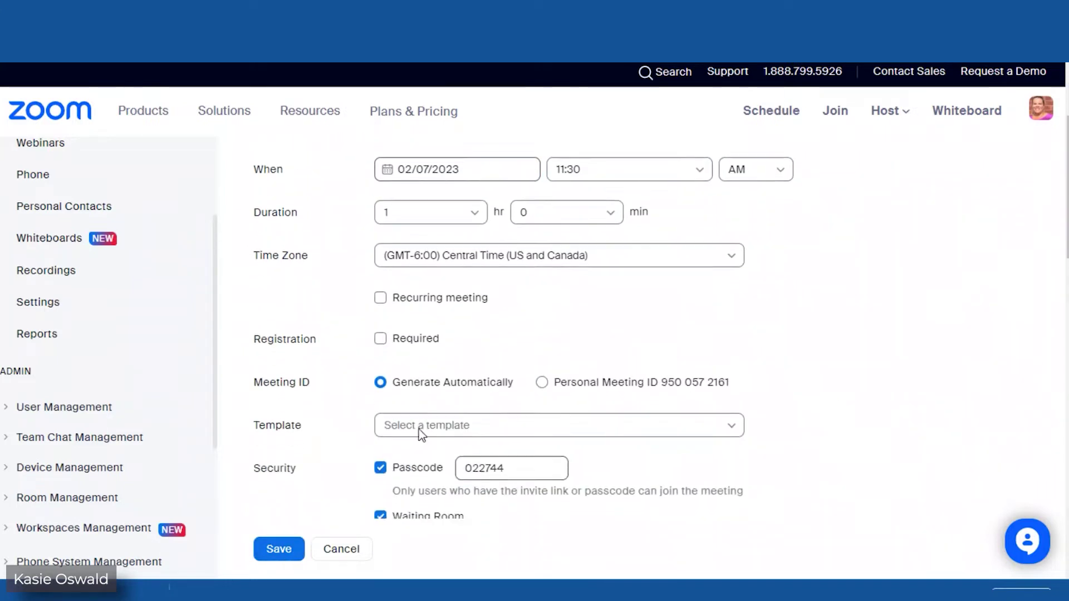
pyautogui.scroll(-5, 418, 429)
pyautogui.click(287, 540)
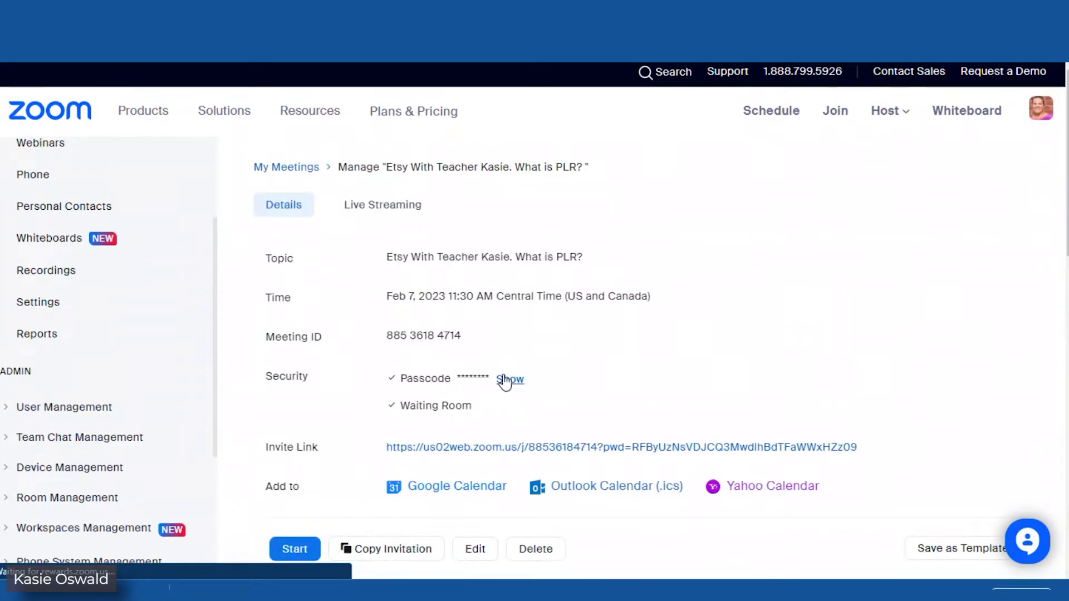
# Review the saved meeting's details and its supported live streaming services.
pyautogui.scroll(-8, 287, 242)
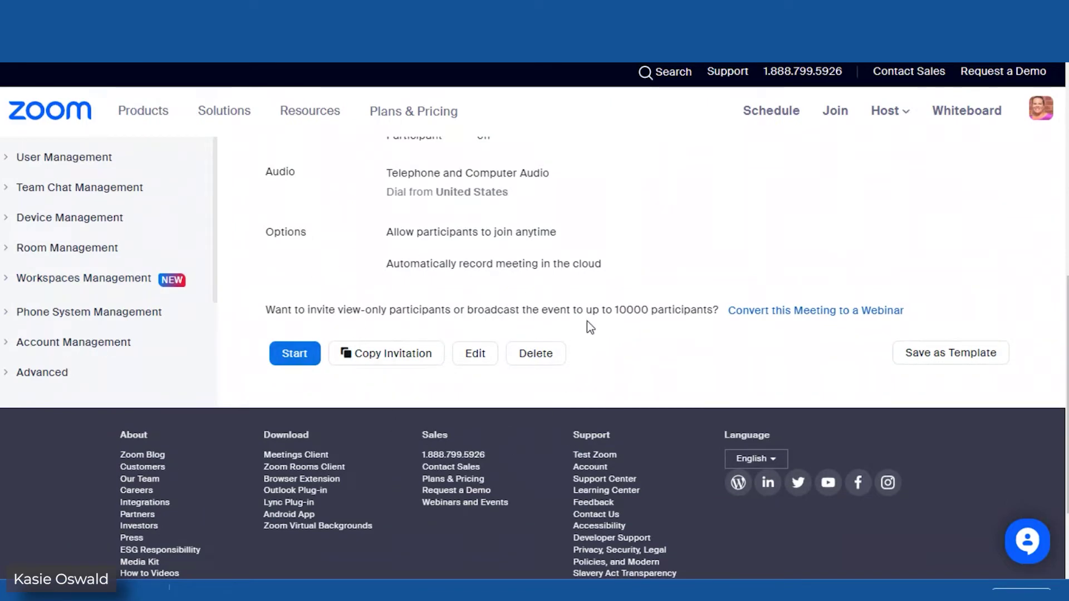
pyautogui.scroll(8, 525, 270)
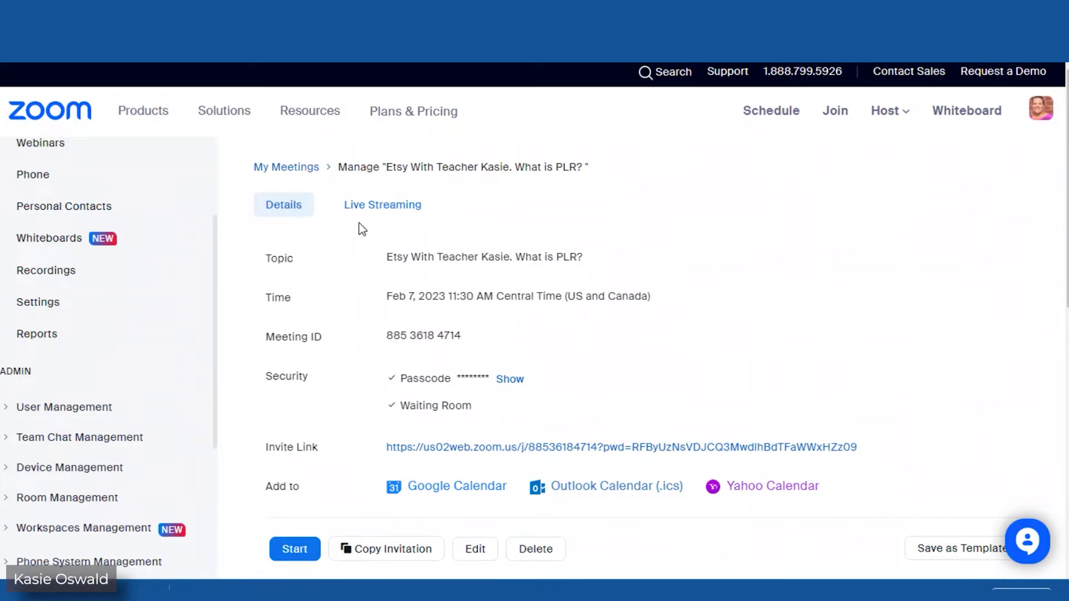
pyautogui.click(389, 210)
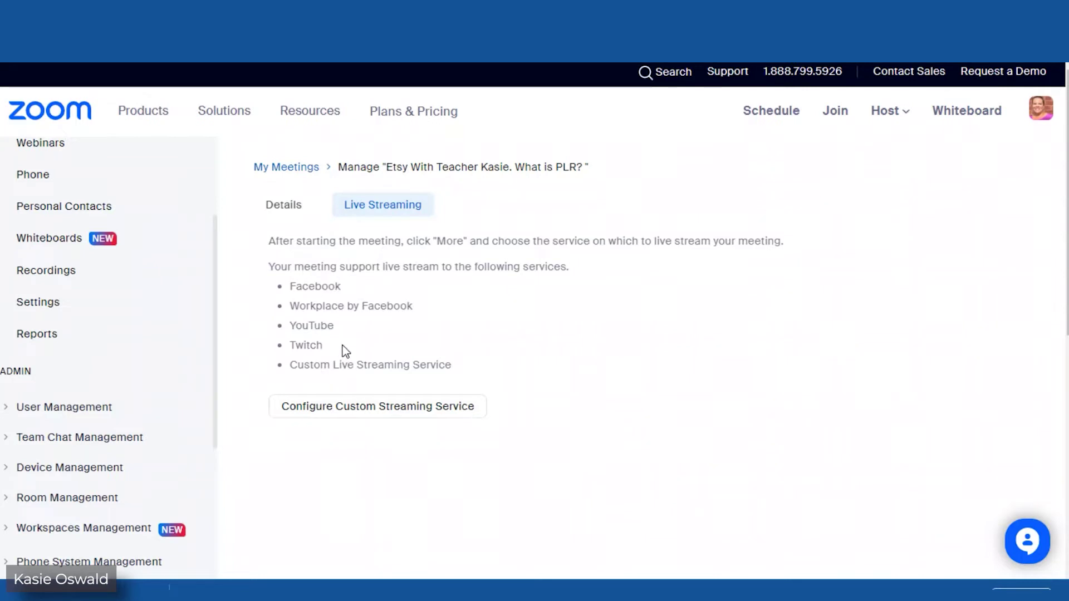
pyautogui.click(365, 414)
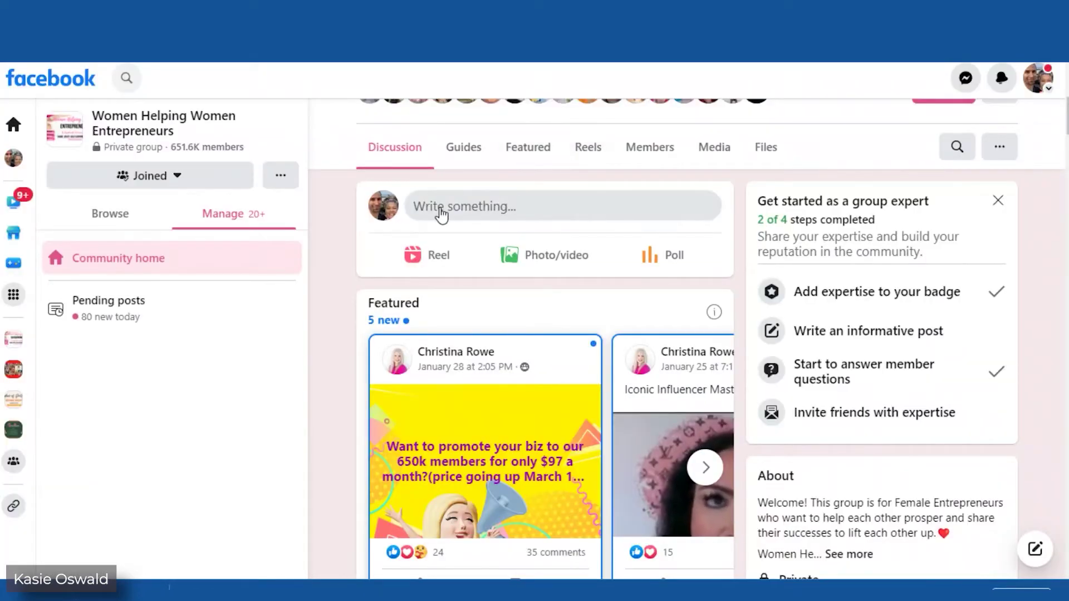
# Switch to the Women Helping Women Entrepreneurs Facebook group and create an event named "What is Secret Weapon PLR? I made an Etsy Store.".
pyautogui.click(576, 216)
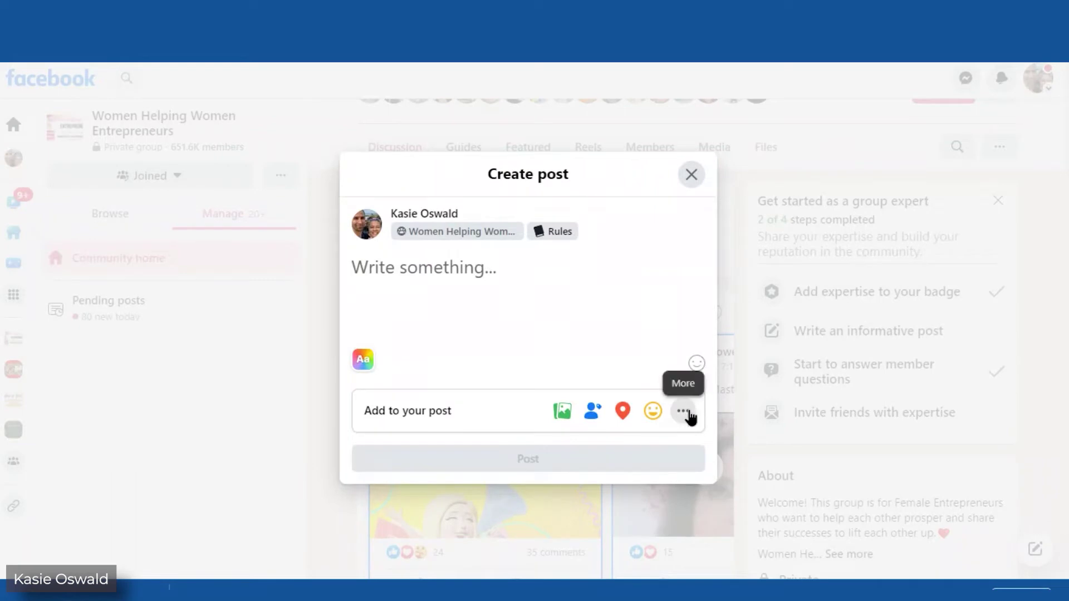
pyautogui.click(684, 412)
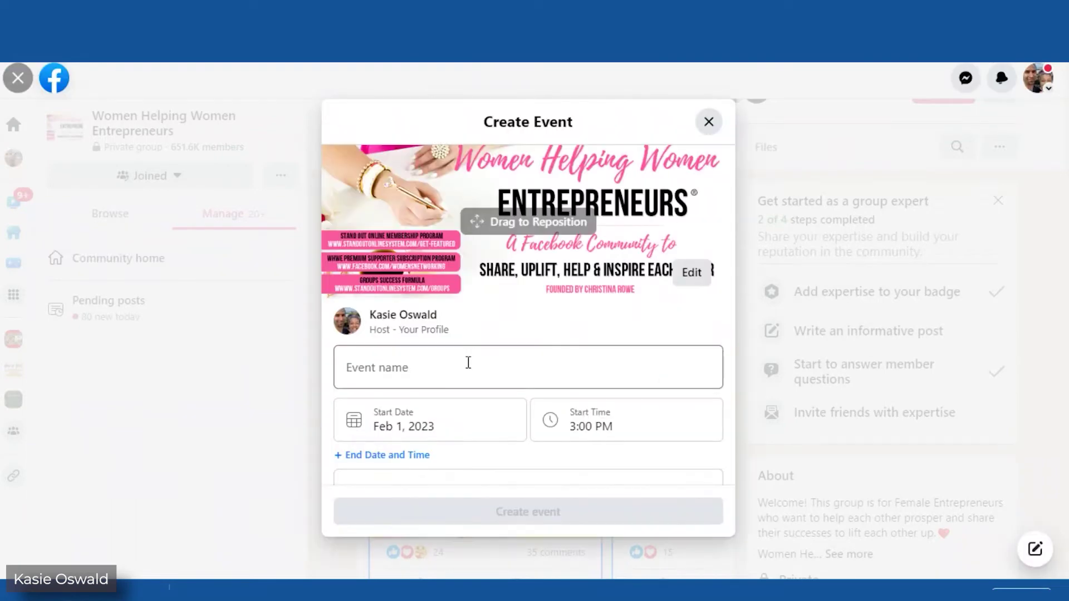
pyautogui.click(469, 359)
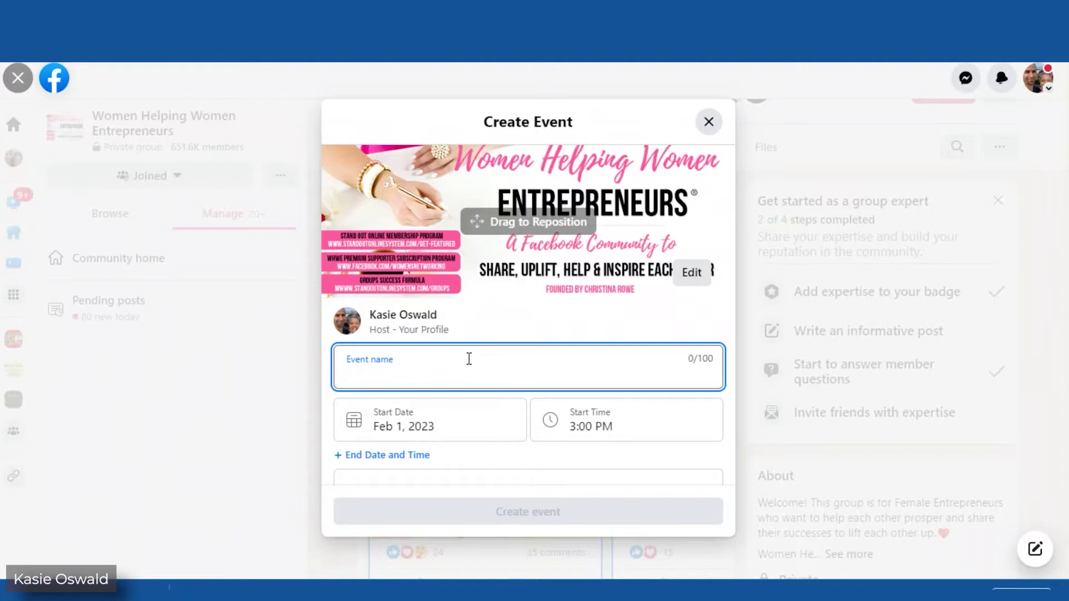
pyautogui.write('What ')
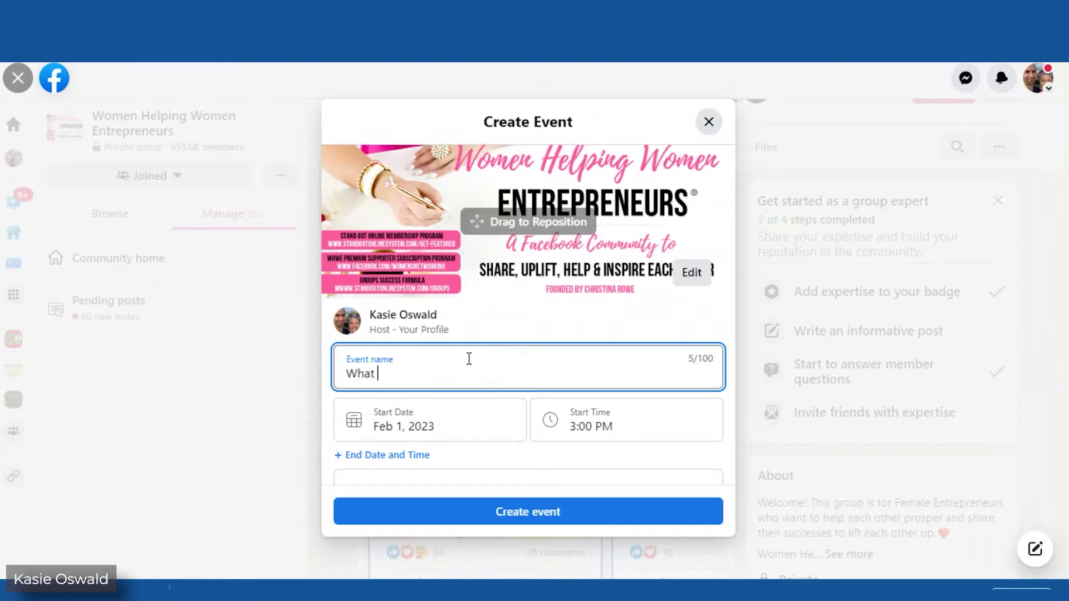
pyautogui.write('Iis Secret Weapon PLR')
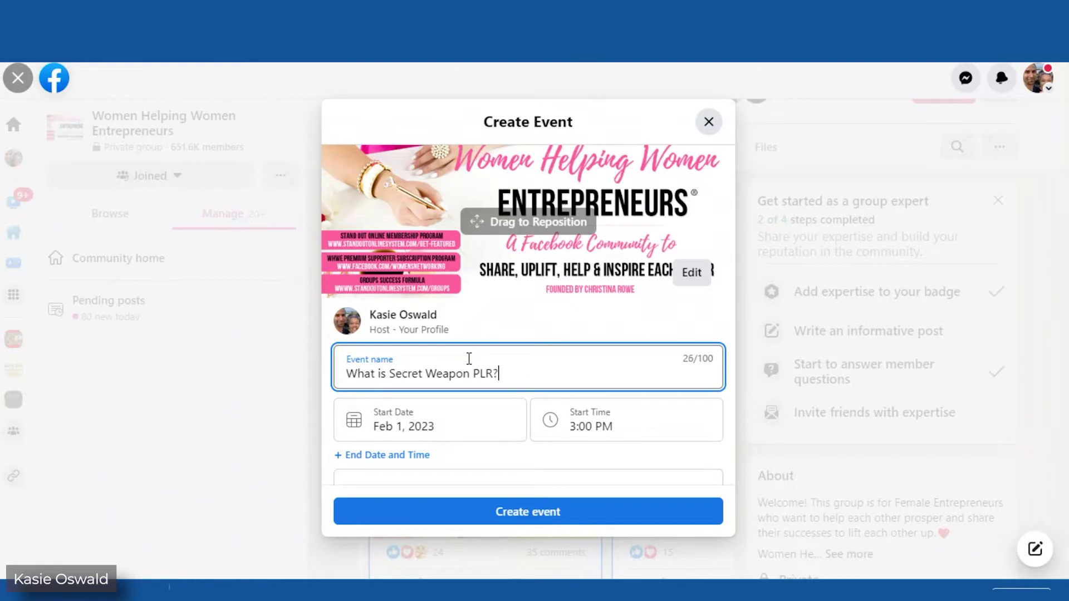
pyautogui.write('? I made an Etsy Store.')
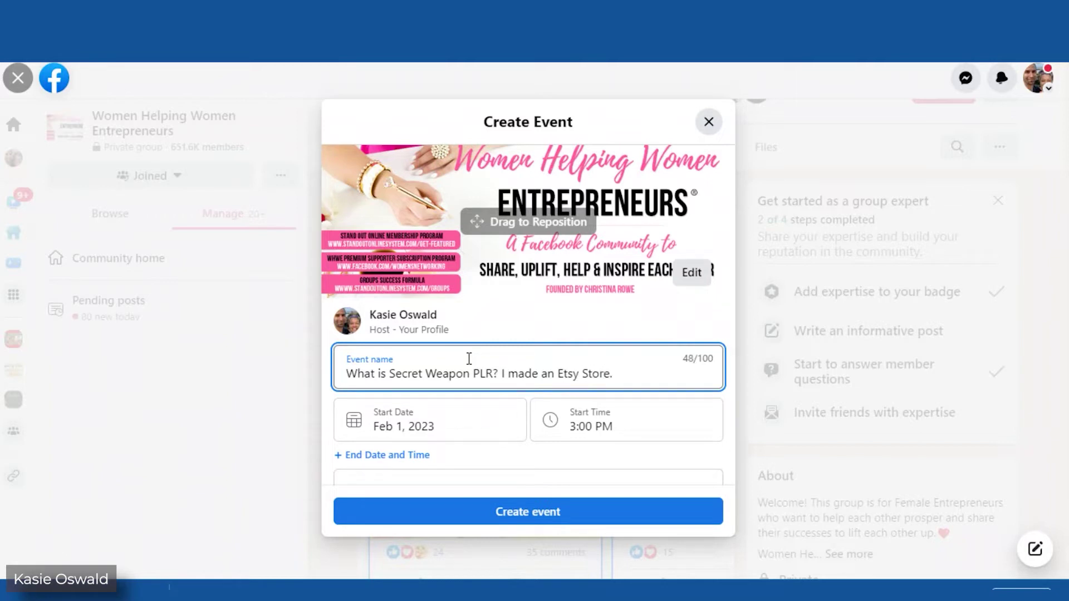
pyautogui.click(477, 416)
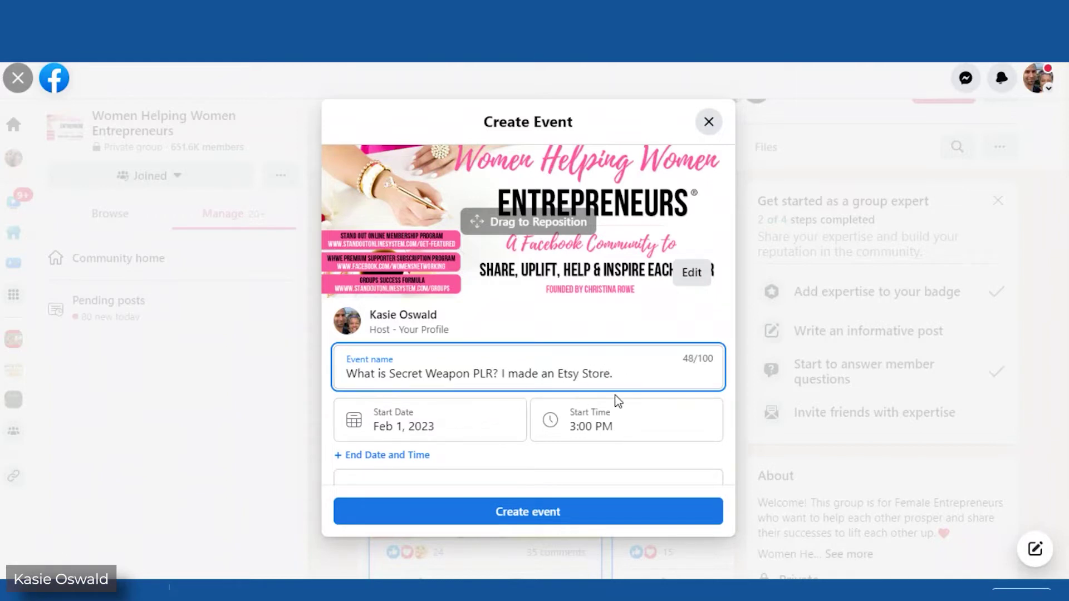
pyautogui.click(639, 378)
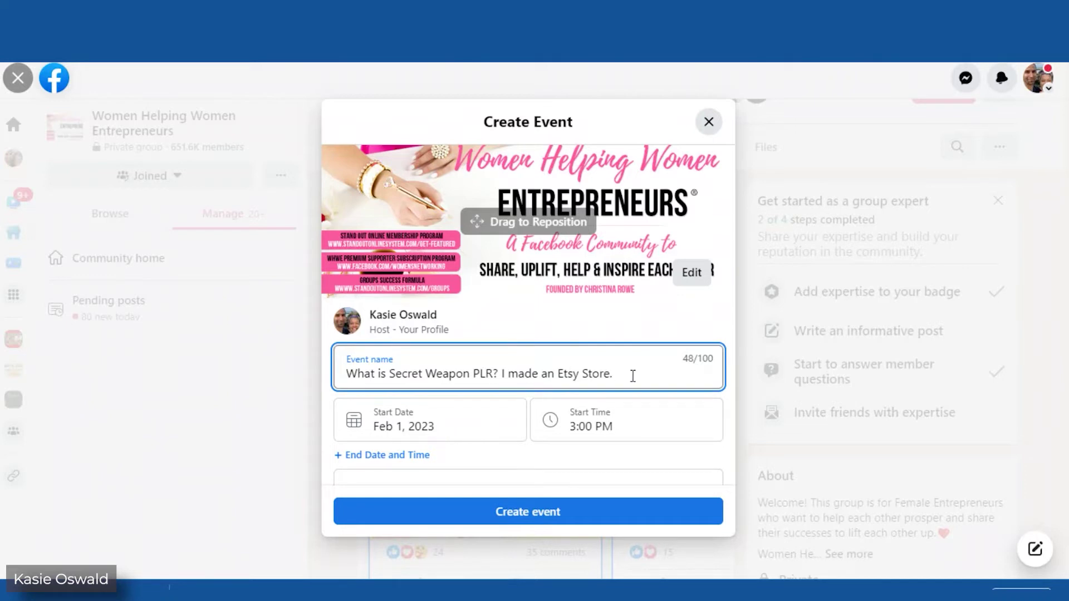
# Set the event's start date to Feb 7, 2023 and its start time to 11:45 AM.
pyautogui.click(487, 419)
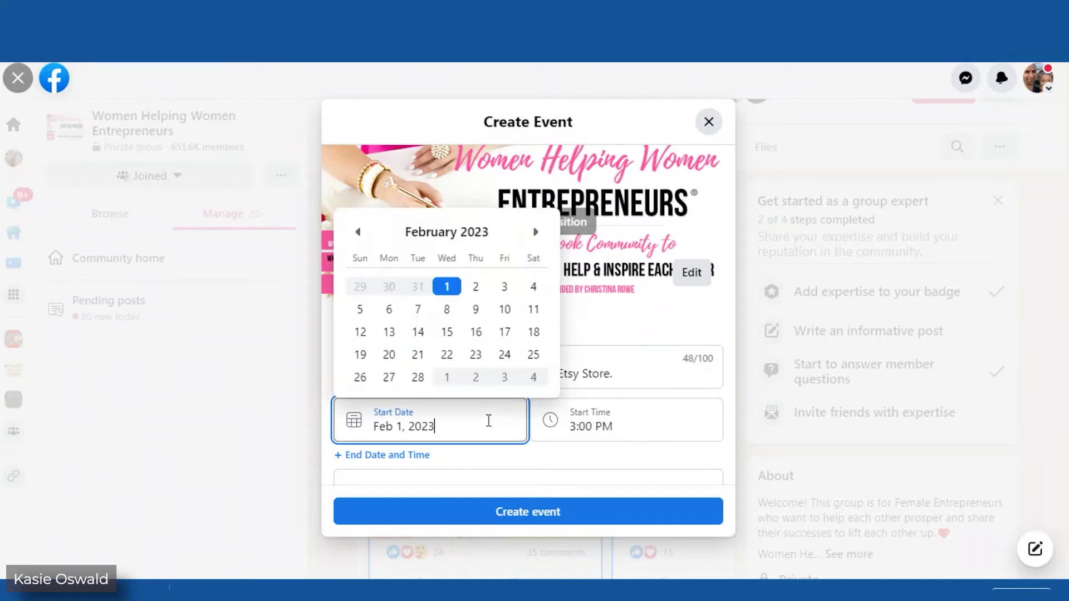
pyautogui.click(419, 311)
pyautogui.click(625, 430)
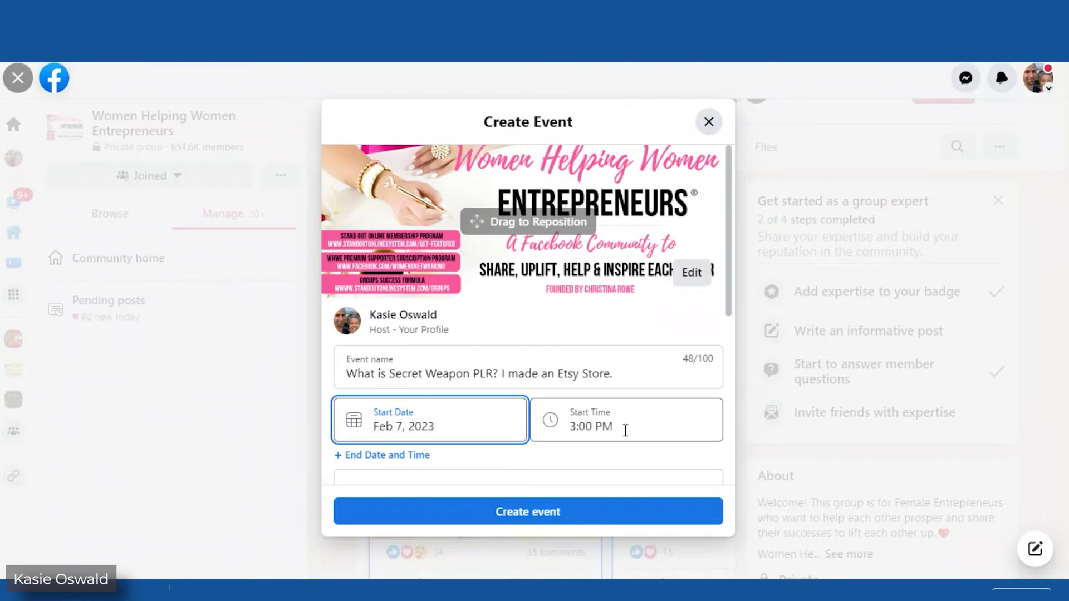
pyautogui.scroll(-2, 622, 477)
pyautogui.scroll(-20, 622, 478)
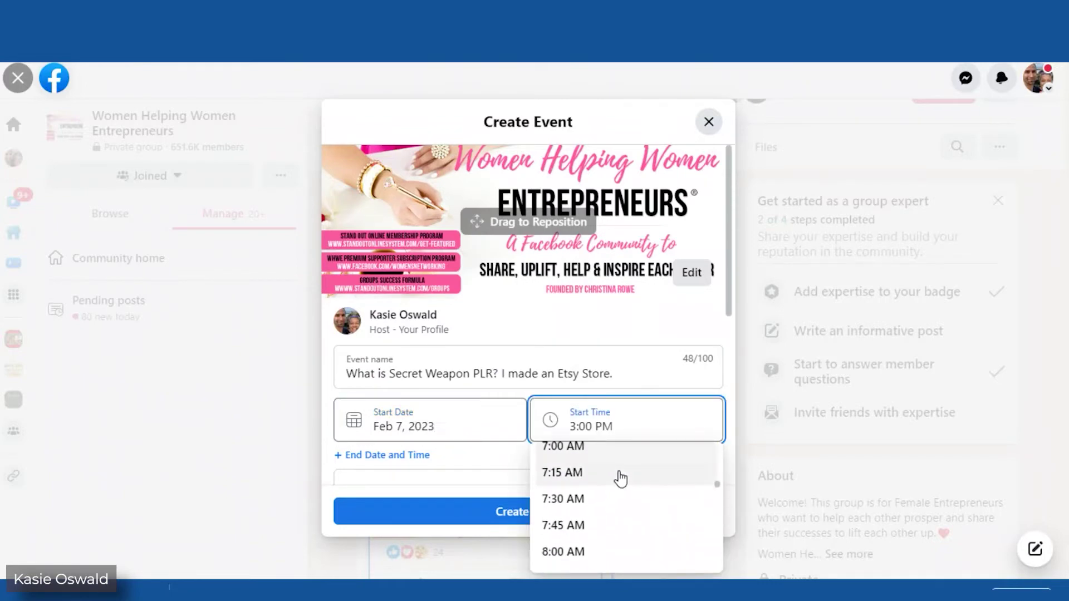
pyautogui.click(584, 493)
# Review the remaining event options, keep them at their defaults, and create the event.
pyautogui.scroll(-4, 620, 458)
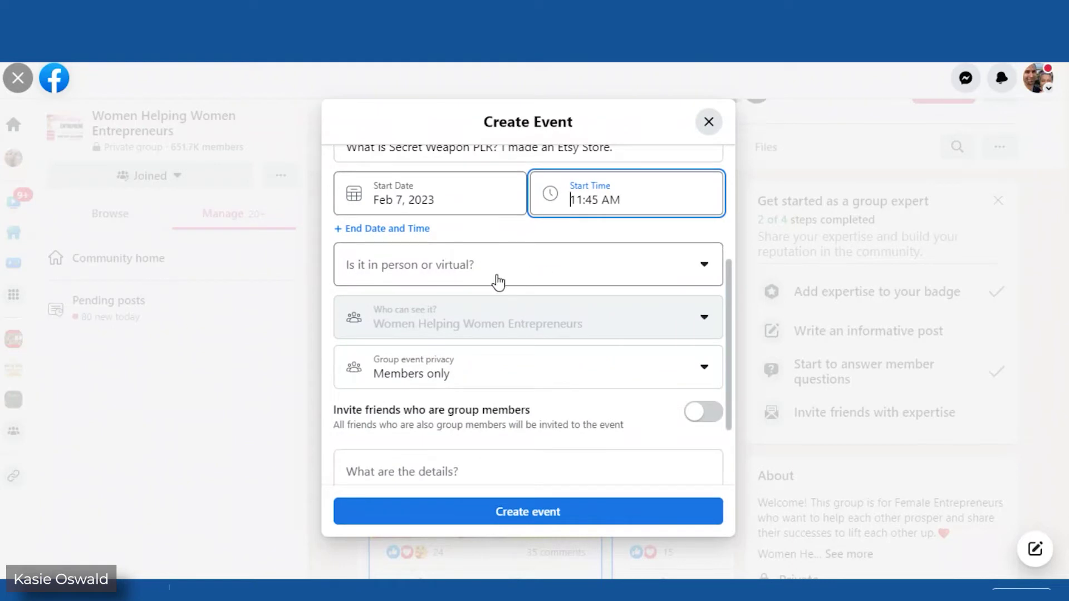
pyautogui.scroll(-2, 608, 458)
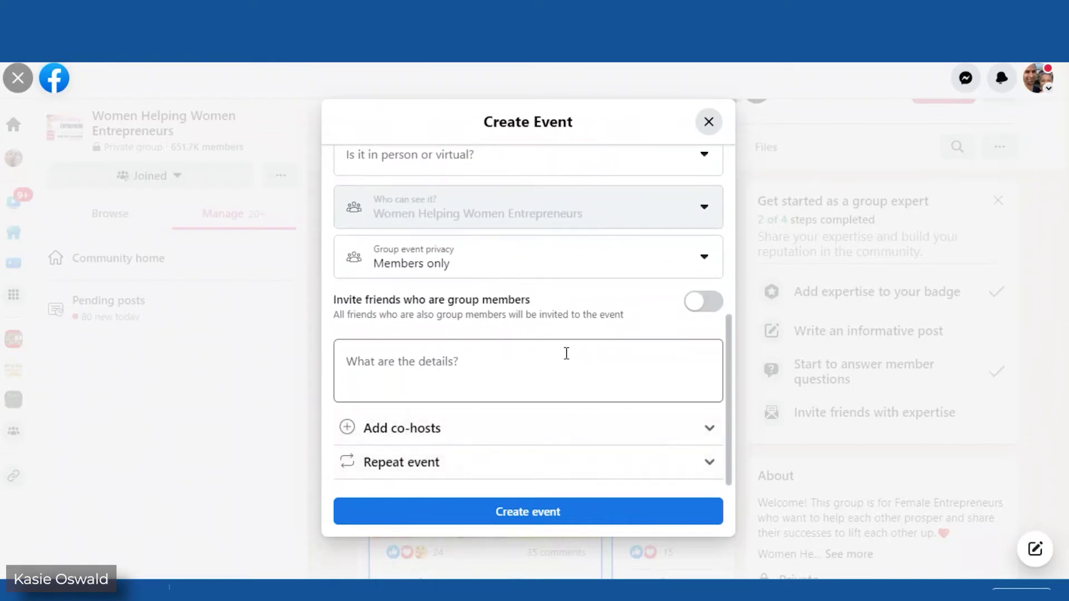
pyautogui.click(528, 513)
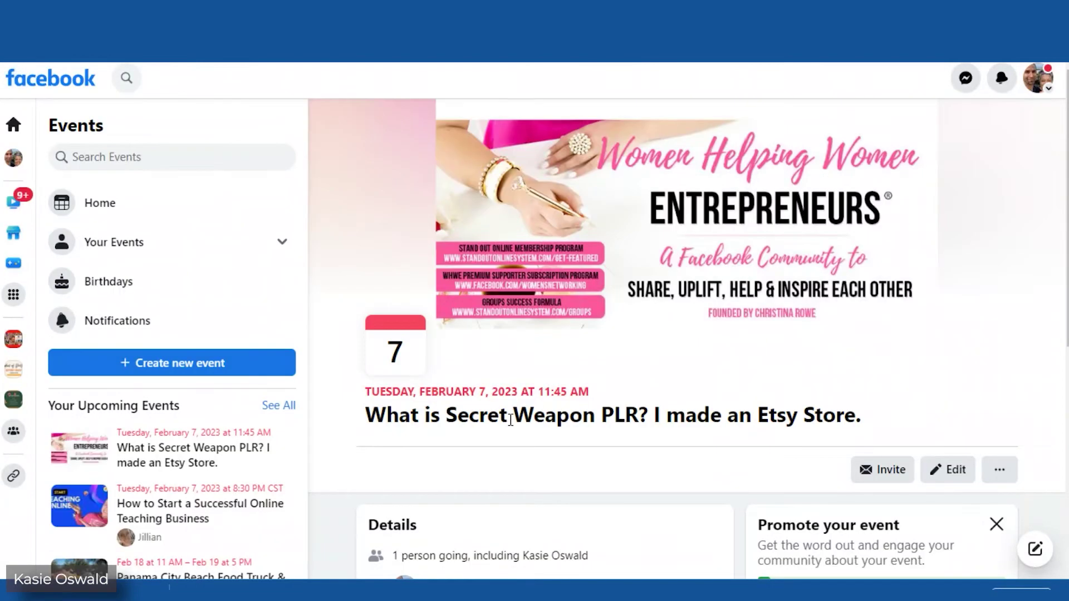
# Check the new event in the list of your events and reopen it to review its details.
pyautogui.click(139, 242)
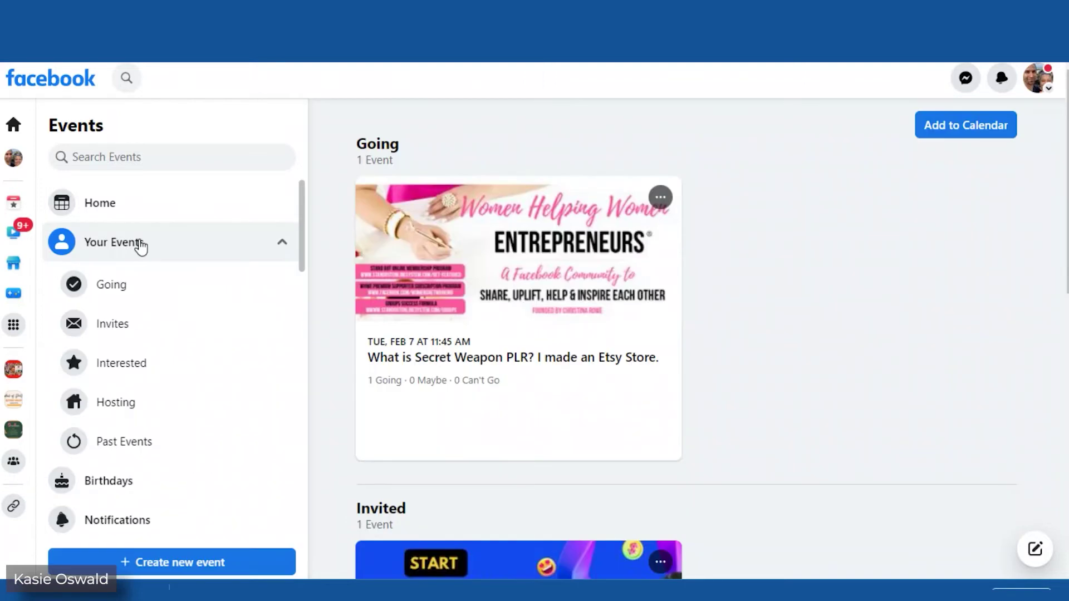
pyautogui.scroll(-5, 479, 370)
pyautogui.scroll(5, 479, 366)
pyautogui.click(283, 242)
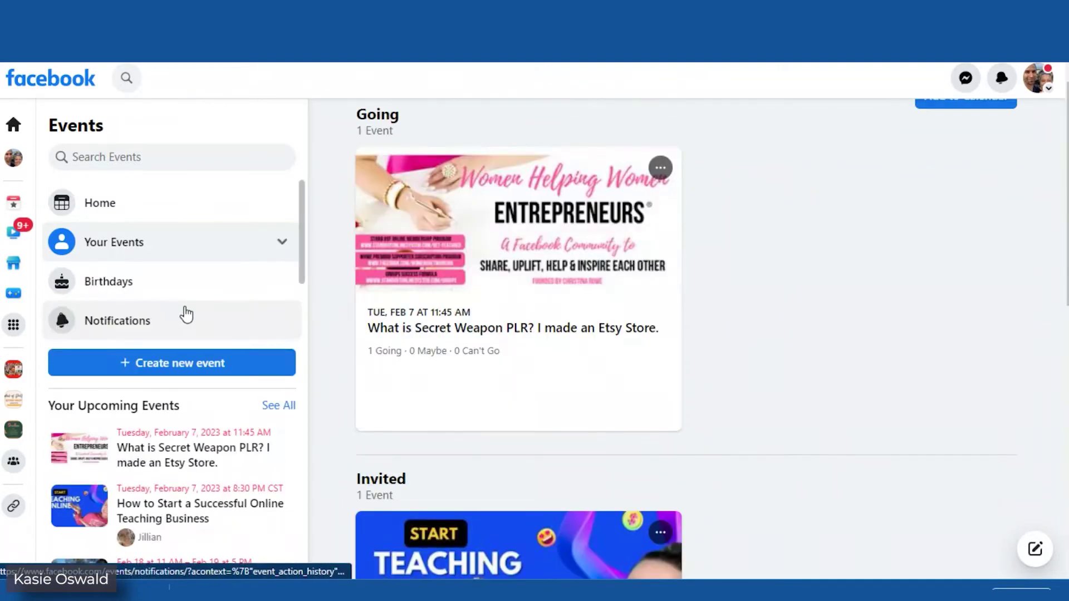
pyautogui.click(245, 465)
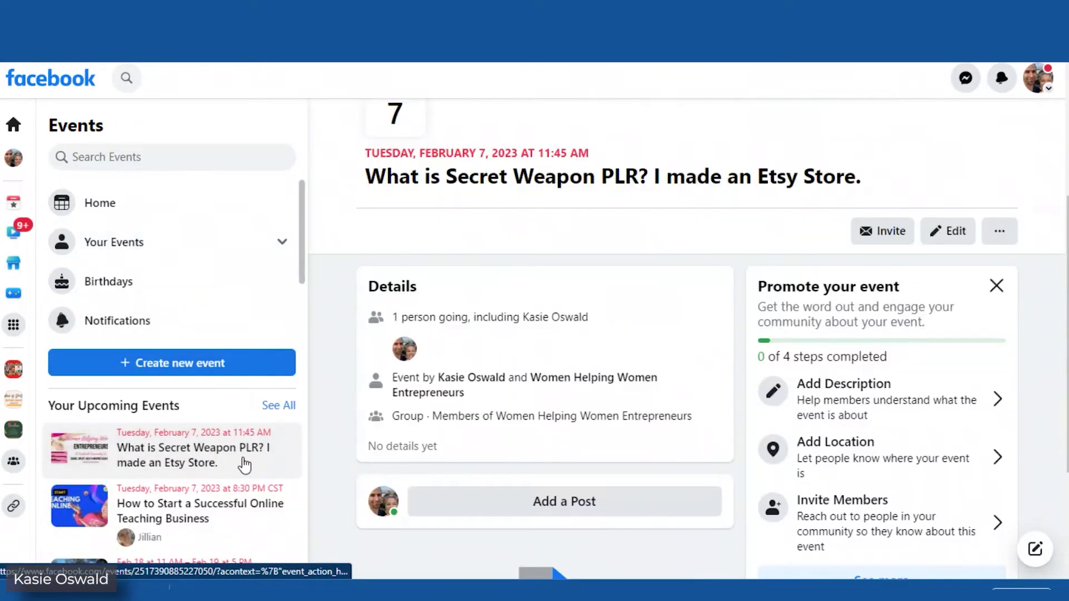
pyautogui.scroll(-3, 592, 370)
pyautogui.scroll(3, 592, 371)
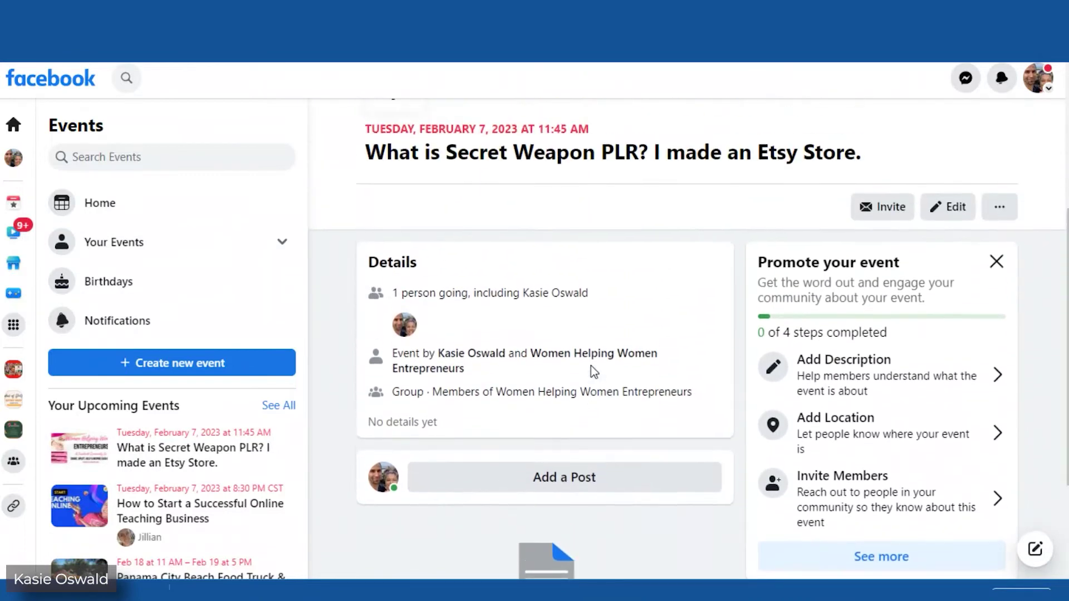
pyautogui.scroll(-2, 591, 370)
pyautogui.scroll(3, 592, 369)
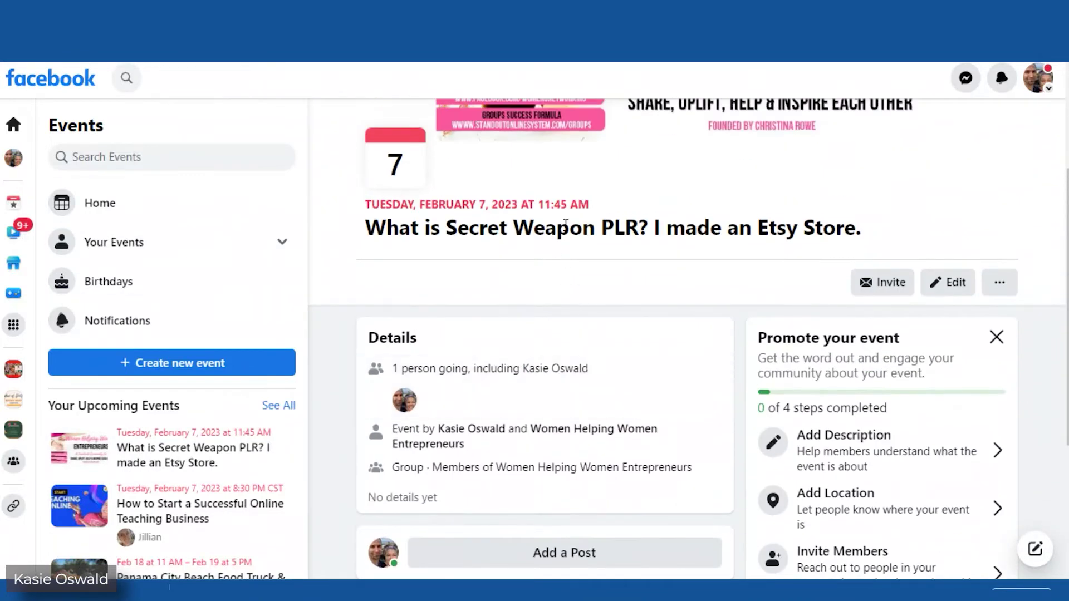
# Edit the event to take place online with Facebook Live as its location and continue to the description.
pyautogui.click(949, 282)
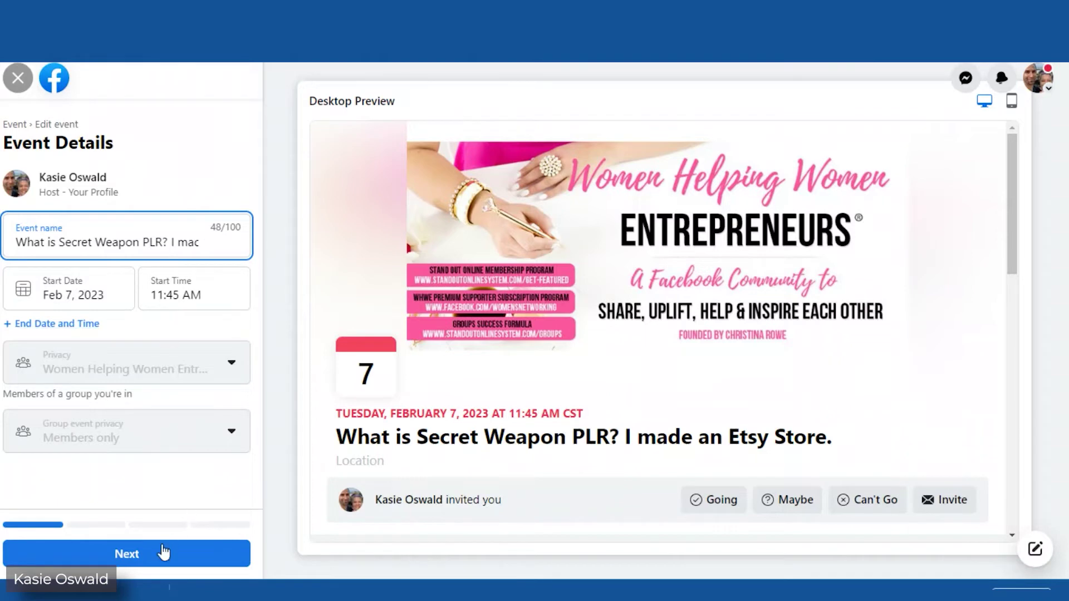
pyautogui.click(163, 553)
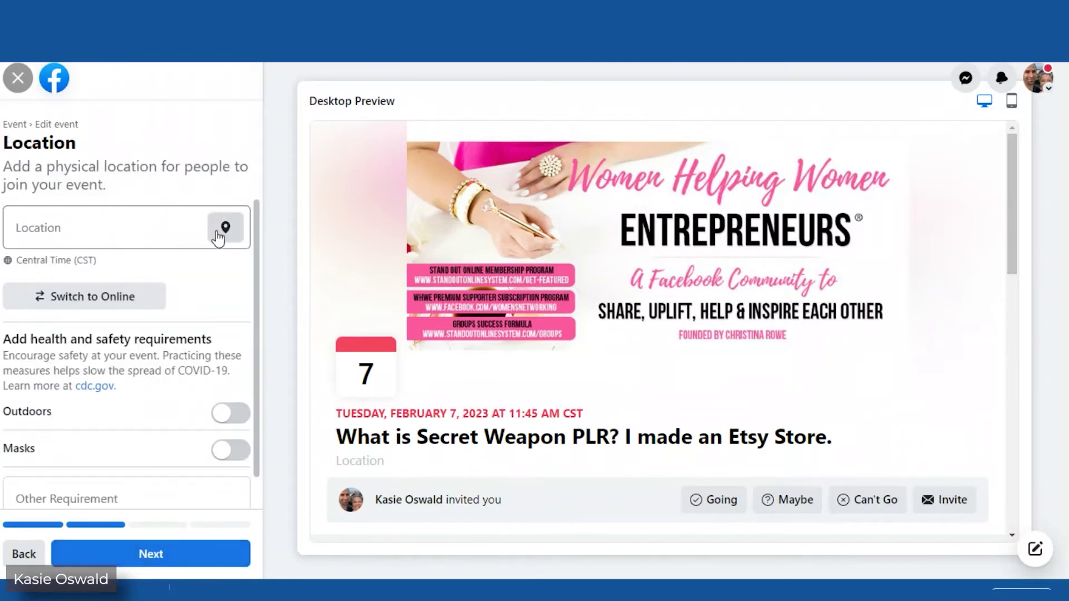
pyautogui.click(156, 233)
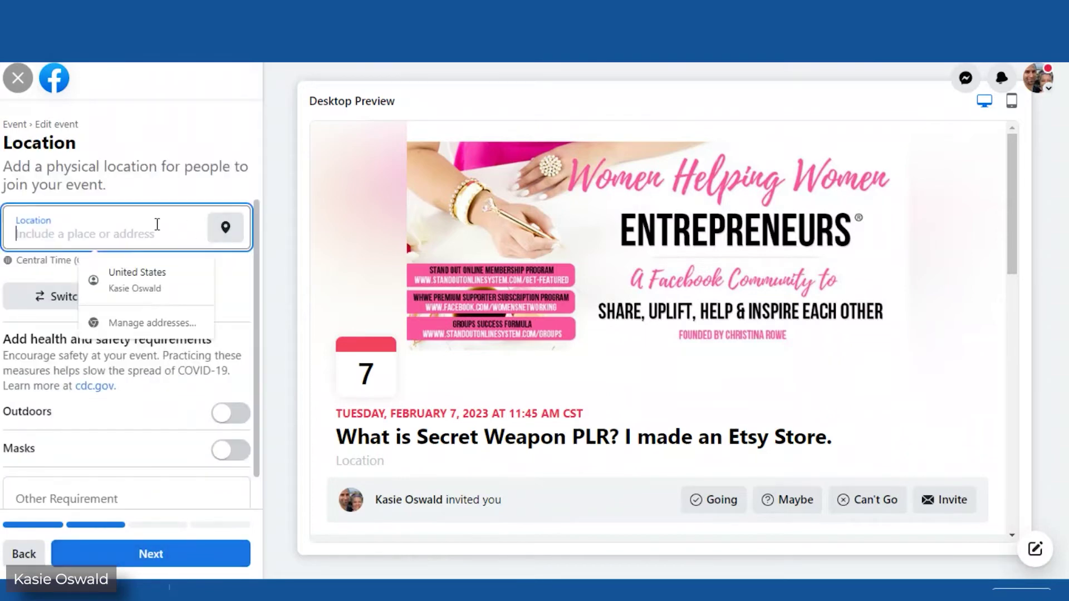
pyautogui.click(223, 157)
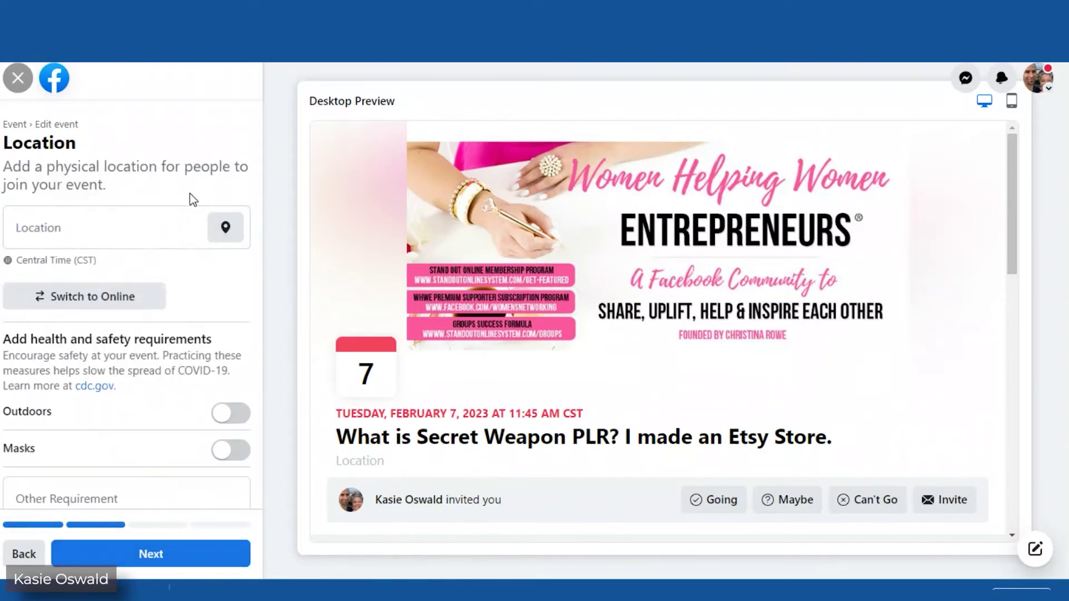
pyautogui.click(115, 298)
pyautogui.click(99, 226)
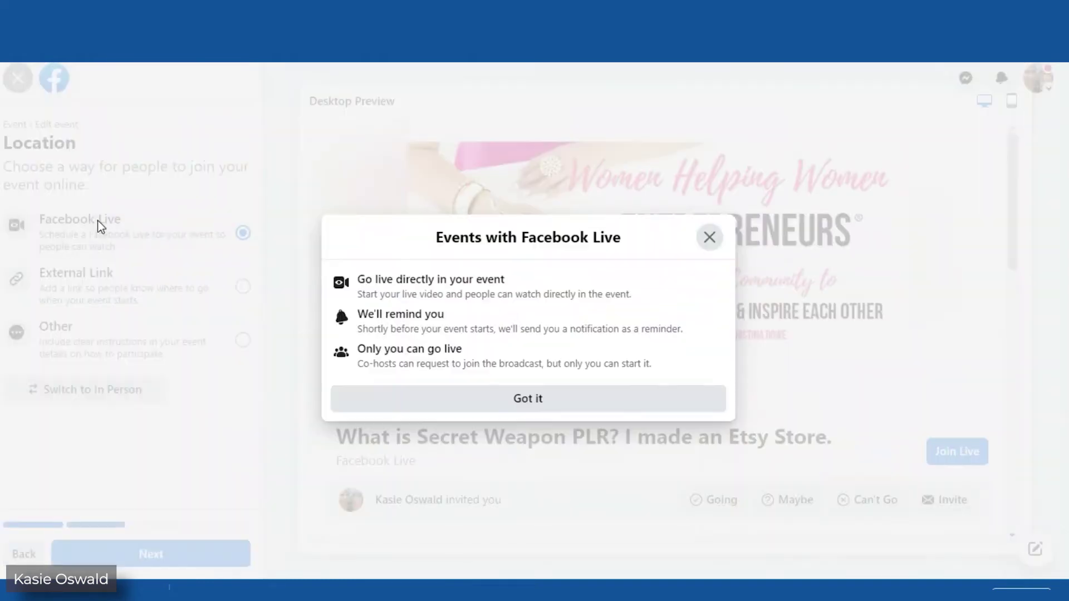
pyautogui.click(442, 398)
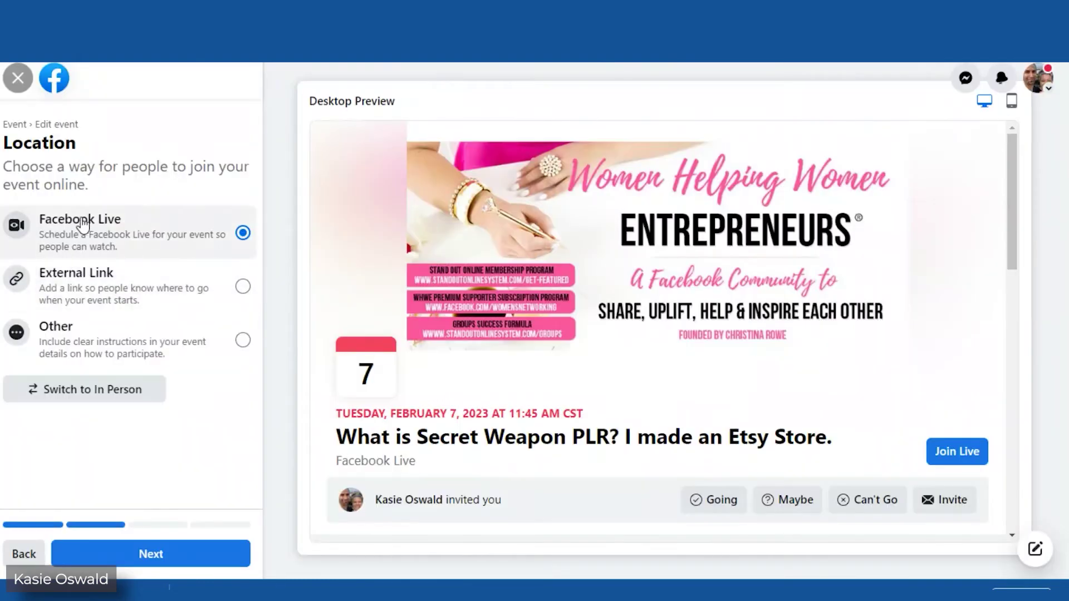
pyautogui.click(162, 557)
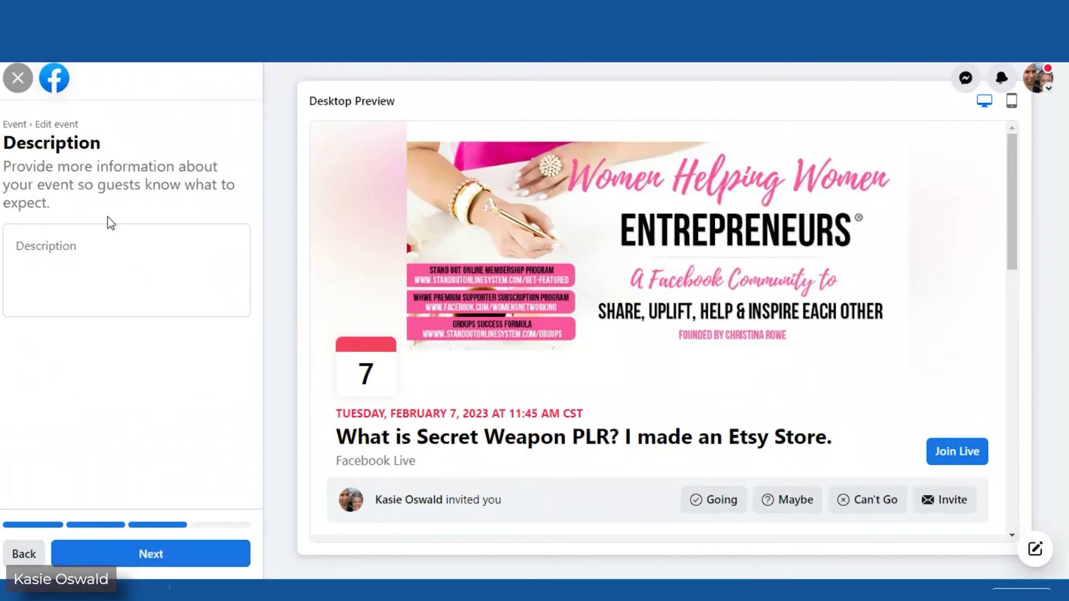
# Copy the "Etsy Shop For Teachers!" text from the Word file Document2 into the event description and check the preview.
pyautogui.click(65, 254)
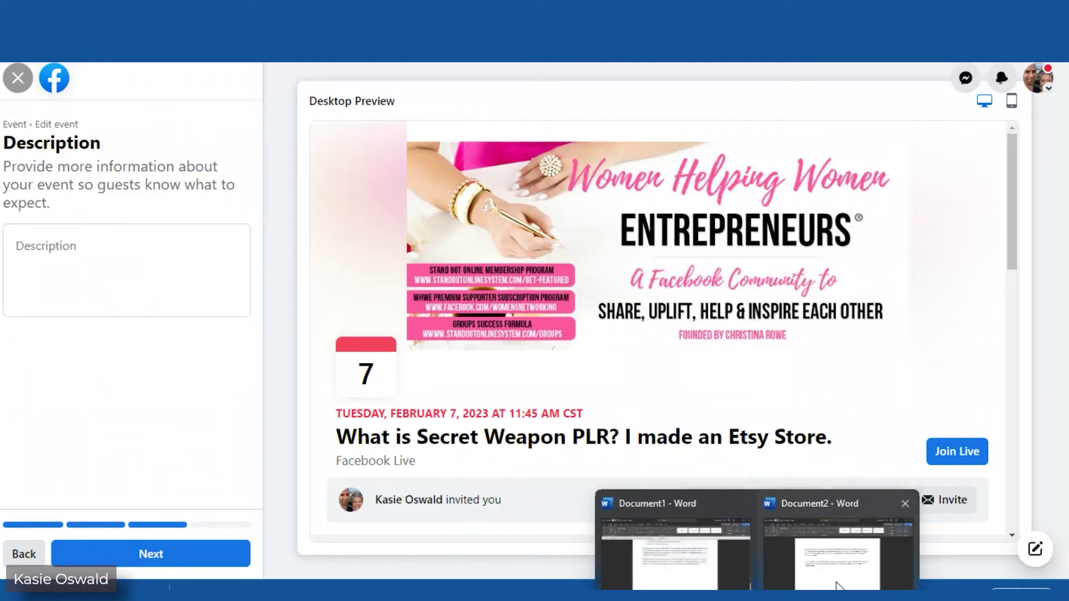
pyautogui.click(836, 582)
pyautogui.moveTo(413, 322); pyautogui.dragTo(258, 208)
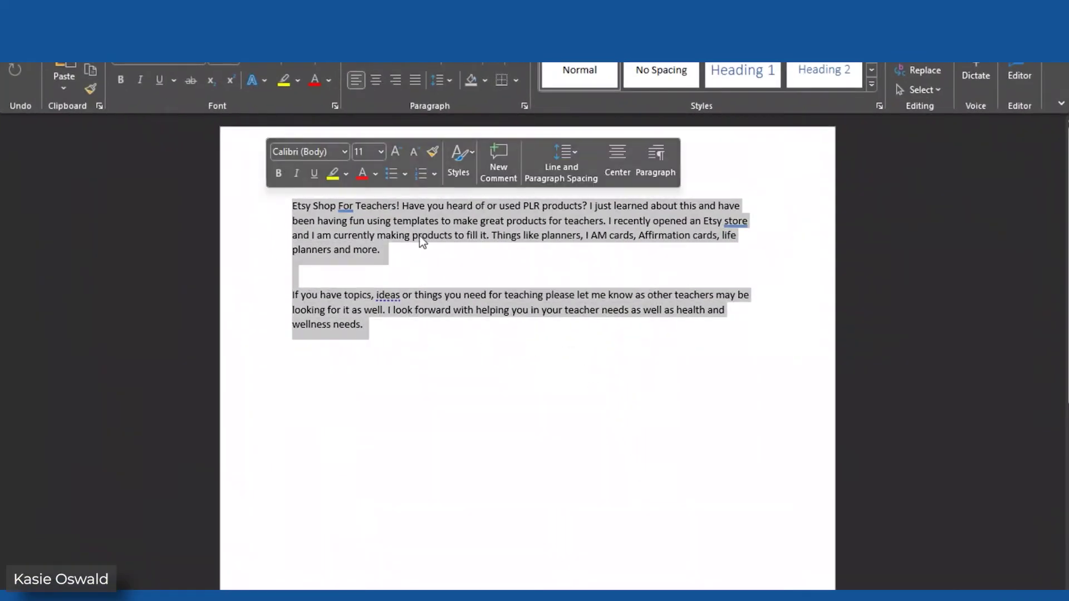
pyautogui.rightClick(470, 239)
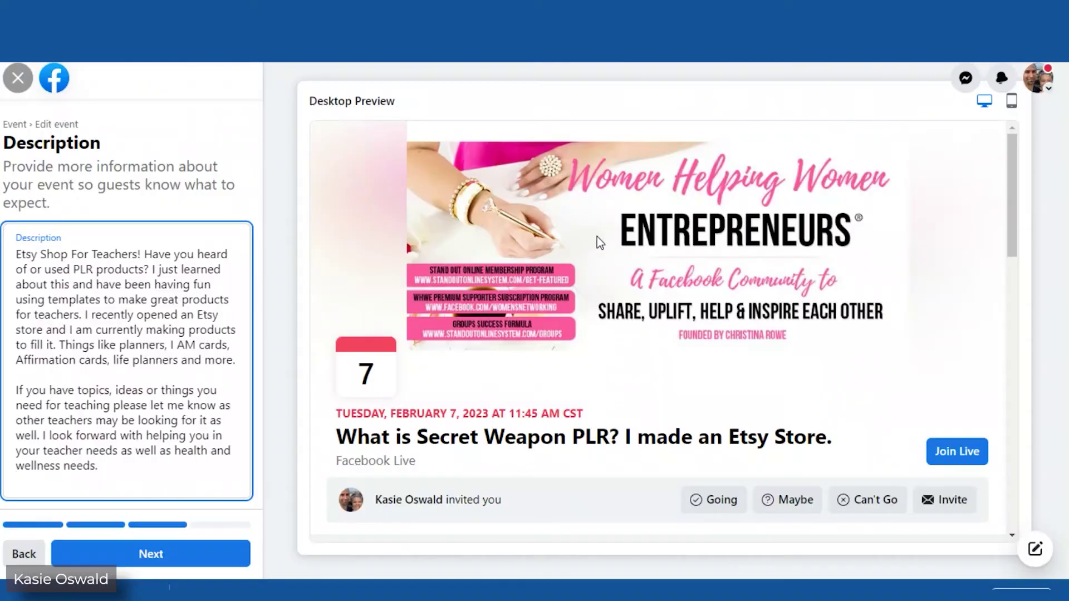
pyautogui.scroll(-1, 597, 236)
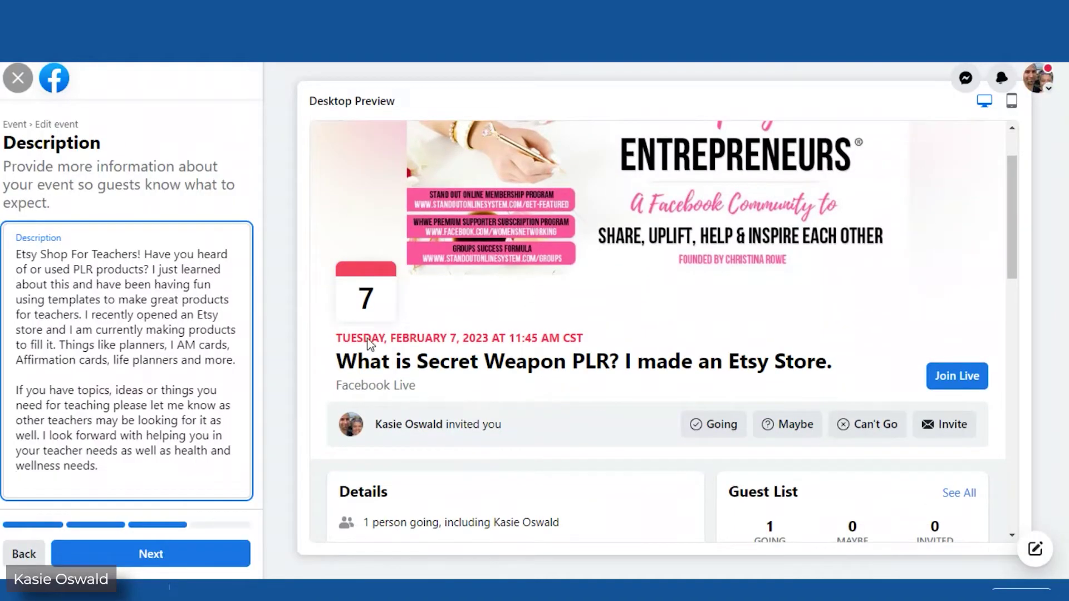
pyautogui.click(143, 384)
pyautogui.scroll(-2, 563, 310)
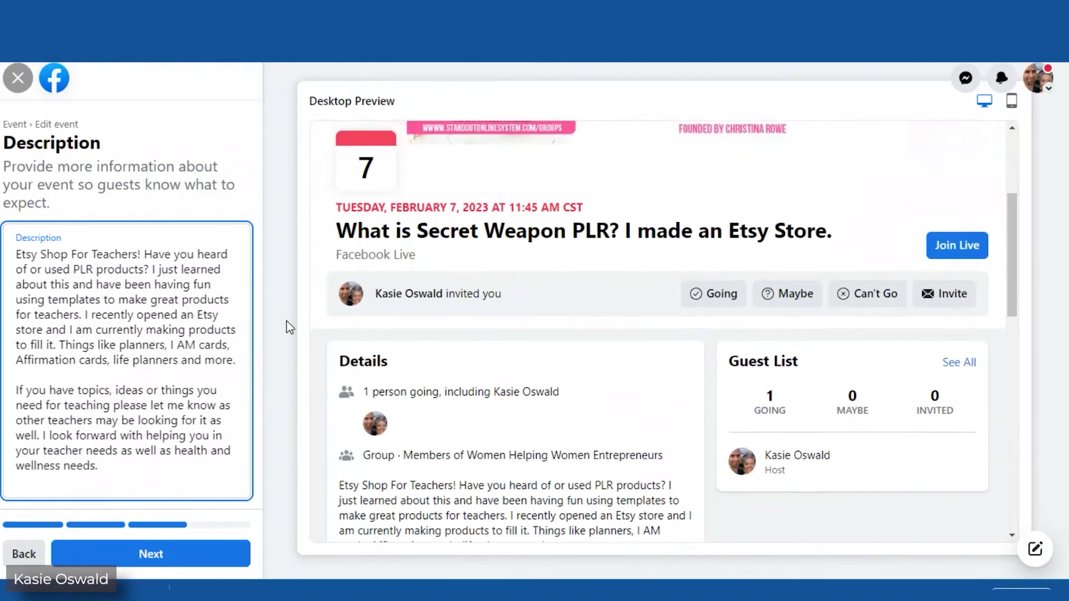
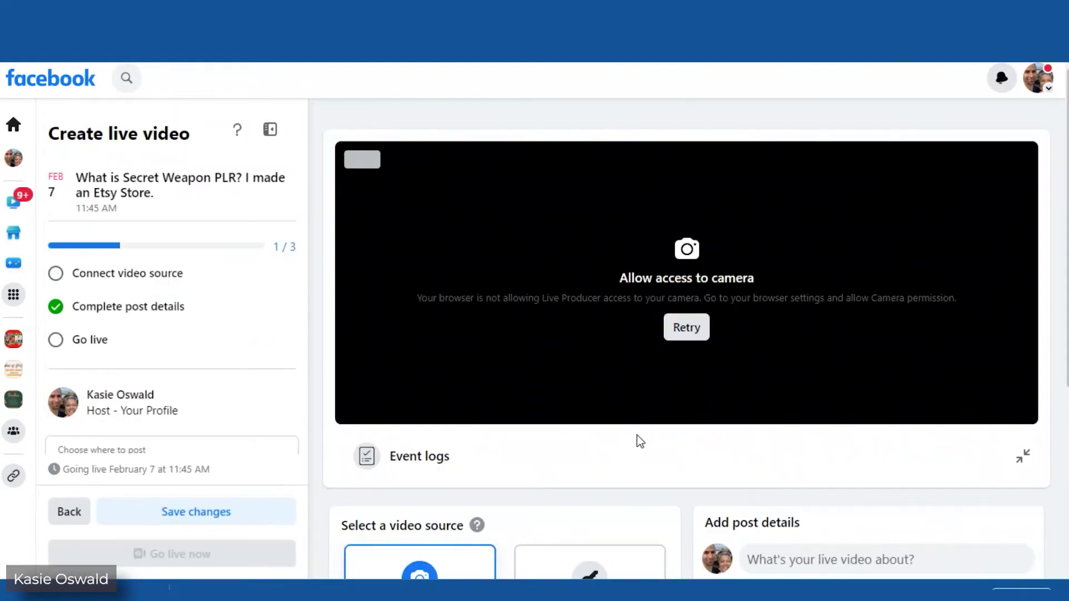
# Choose streaming software as the live video source and copy the stream key.
pyautogui.scroll(-4, 679, 402)
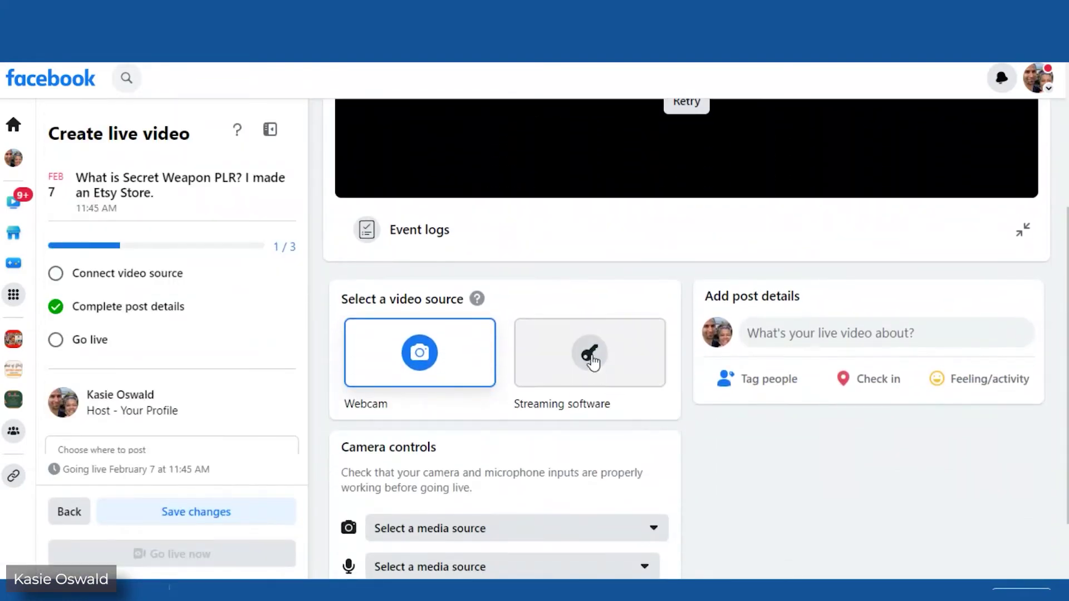
pyautogui.click(593, 362)
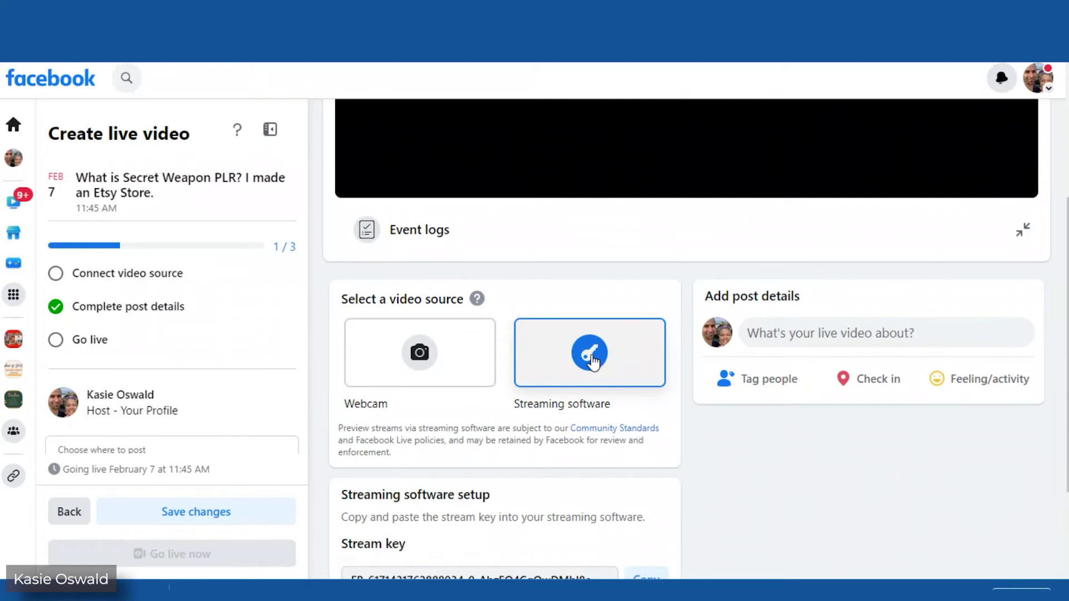
pyautogui.scroll(-2, 593, 361)
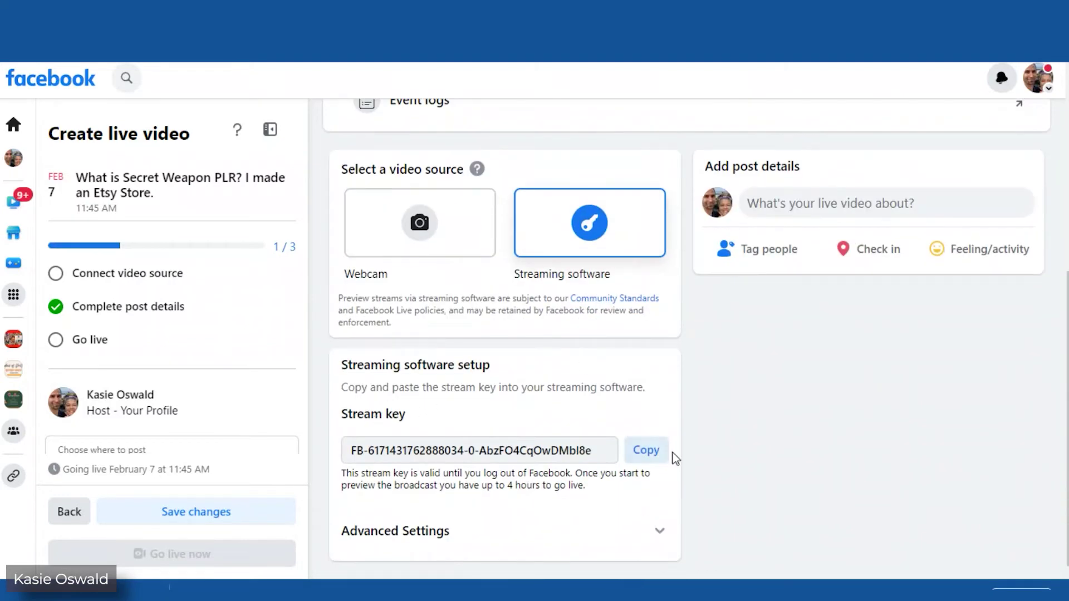
pyautogui.click(650, 451)
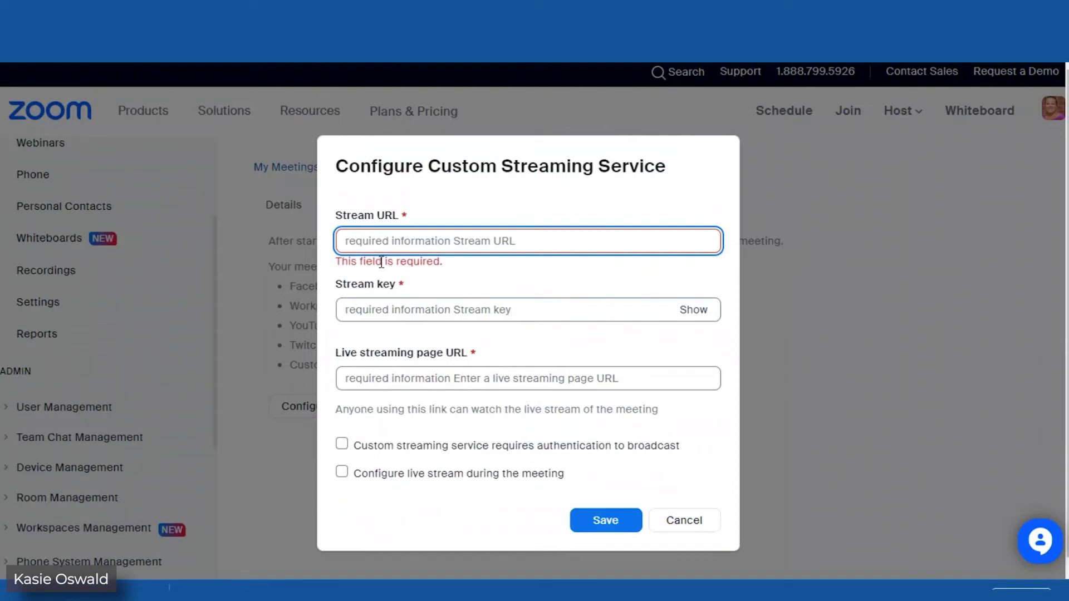
# Switch to Zoom and paste the stream key into the Stream key field of the custom streaming service.
pyautogui.click(371, 307)
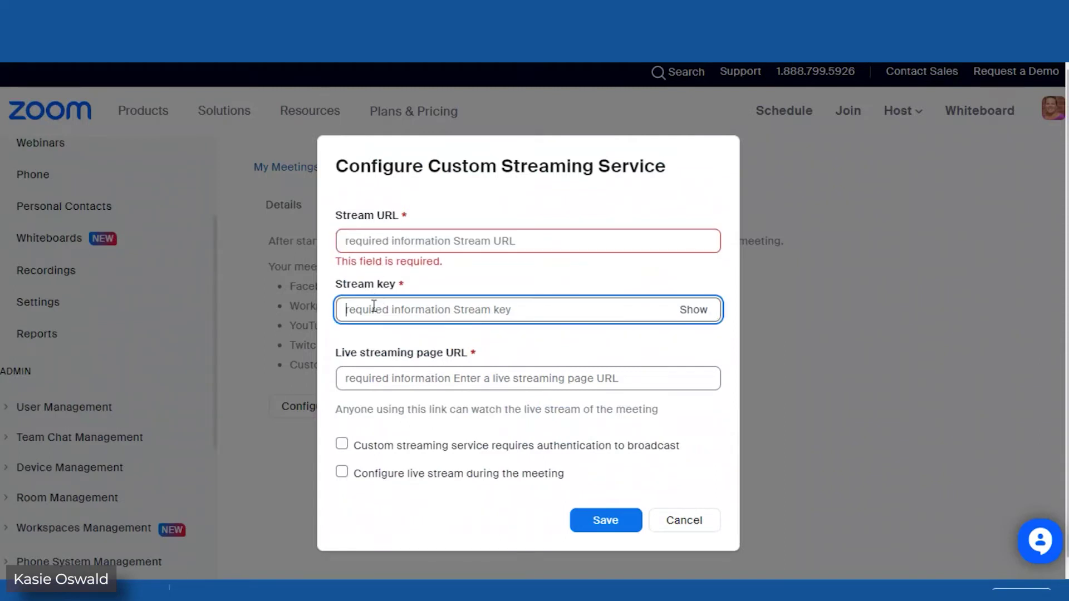
pyautogui.rightClick(371, 308)
pyautogui.click(410, 472)
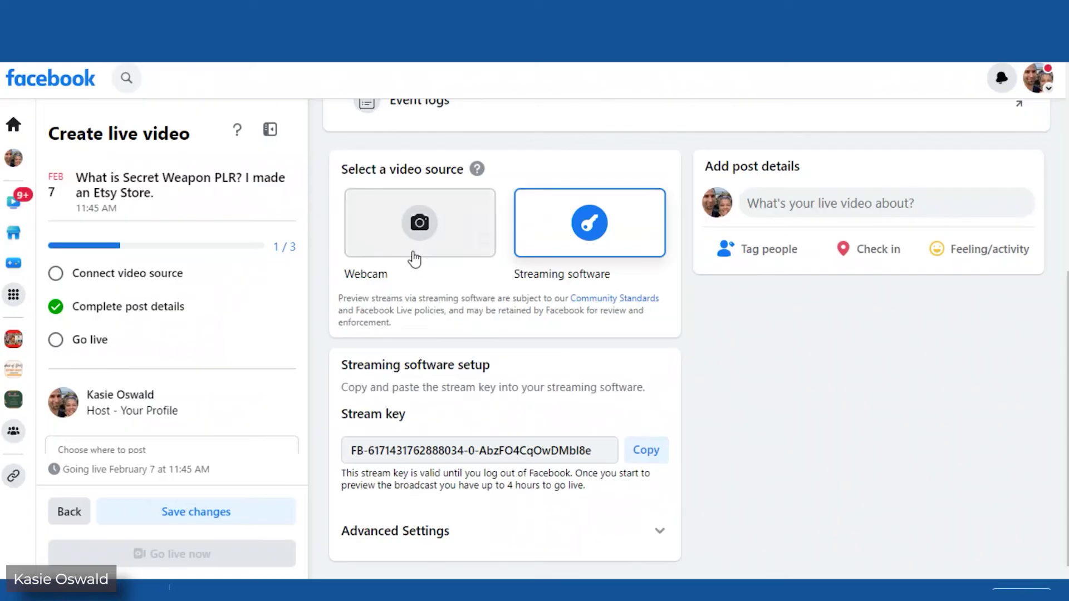
# Copy the Server URL from Facebook's advanced streaming settings and paste it as the Stream URL in Zoom's custom streaming service.
pyautogui.click(658, 536)
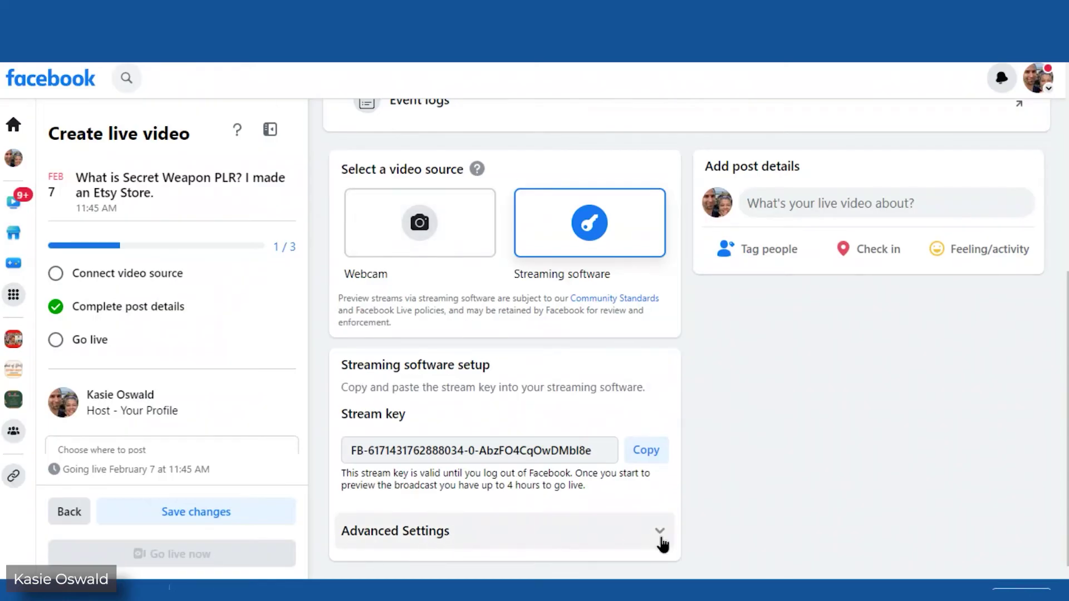
pyautogui.scroll(-4, 618, 484)
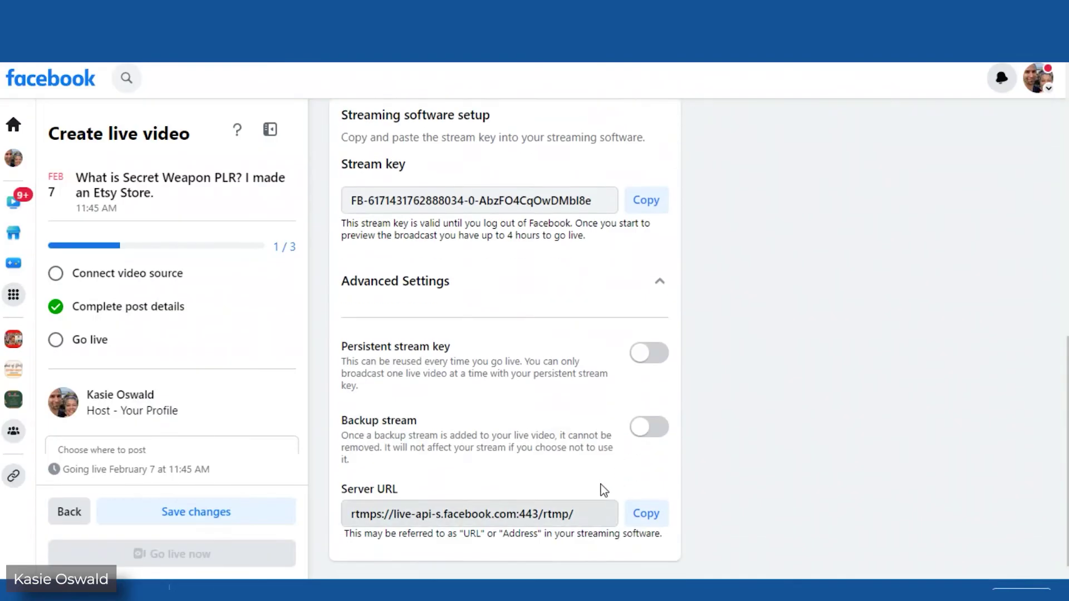
pyautogui.click(646, 513)
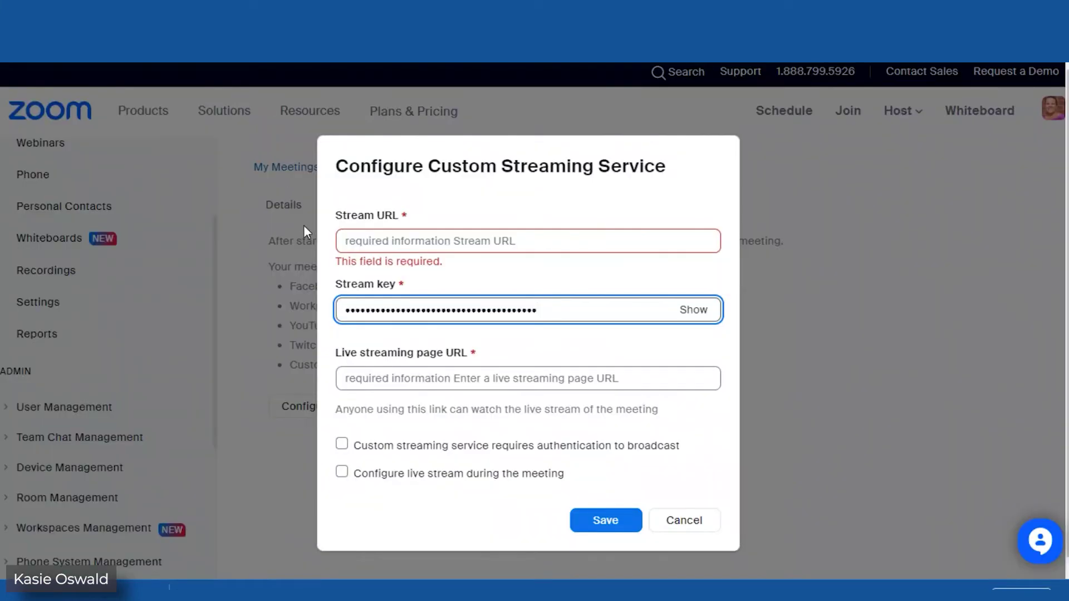
pyautogui.click(385, 241)
pyautogui.rightClick(384, 244)
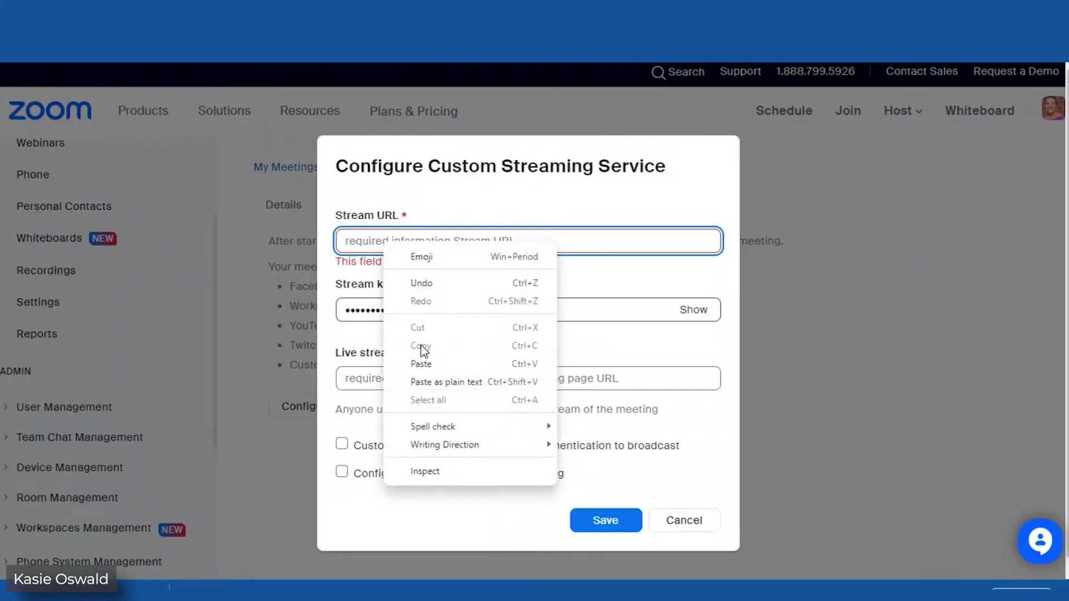
pyautogui.click(422, 361)
pyautogui.click(414, 379)
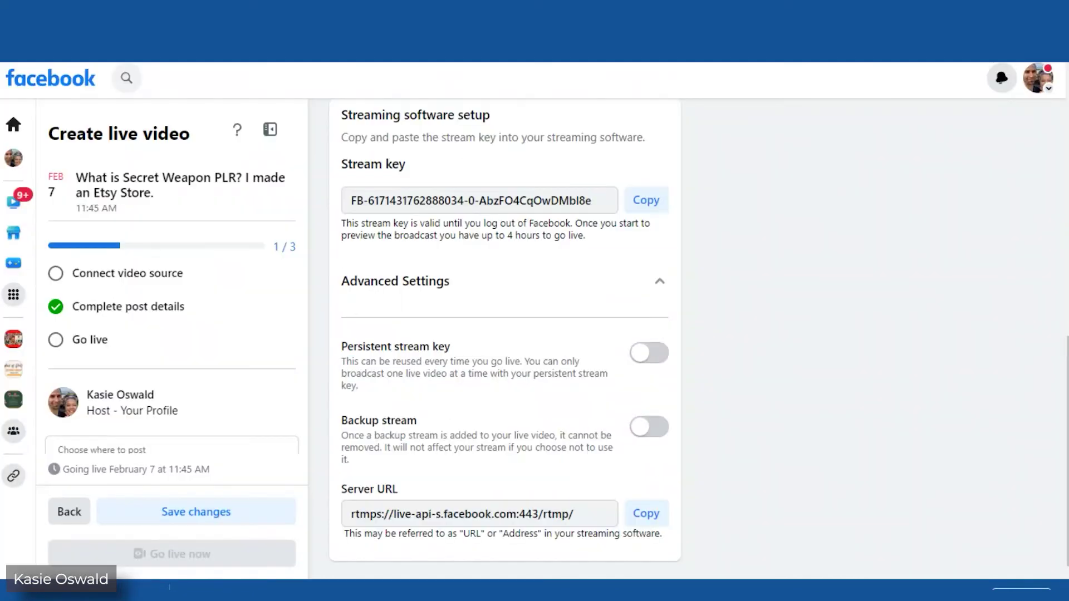
# Copy the Event URL from Facebook into the Live streaming page URL of Zoom's custom streaming service and save the configuration.
pyautogui.scroll(-5, 234, 436)
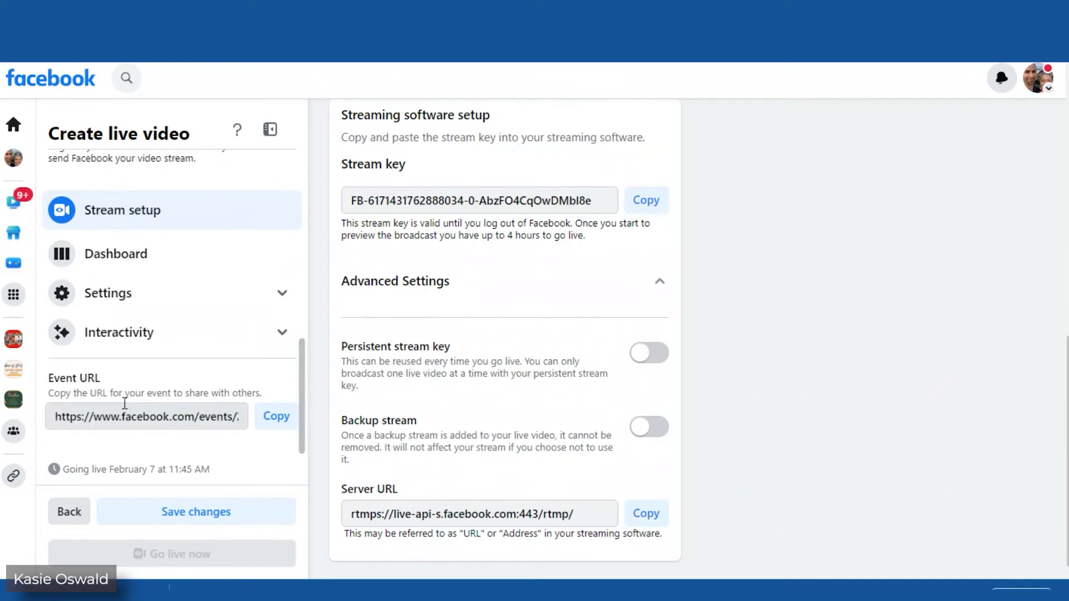
pyautogui.click(277, 423)
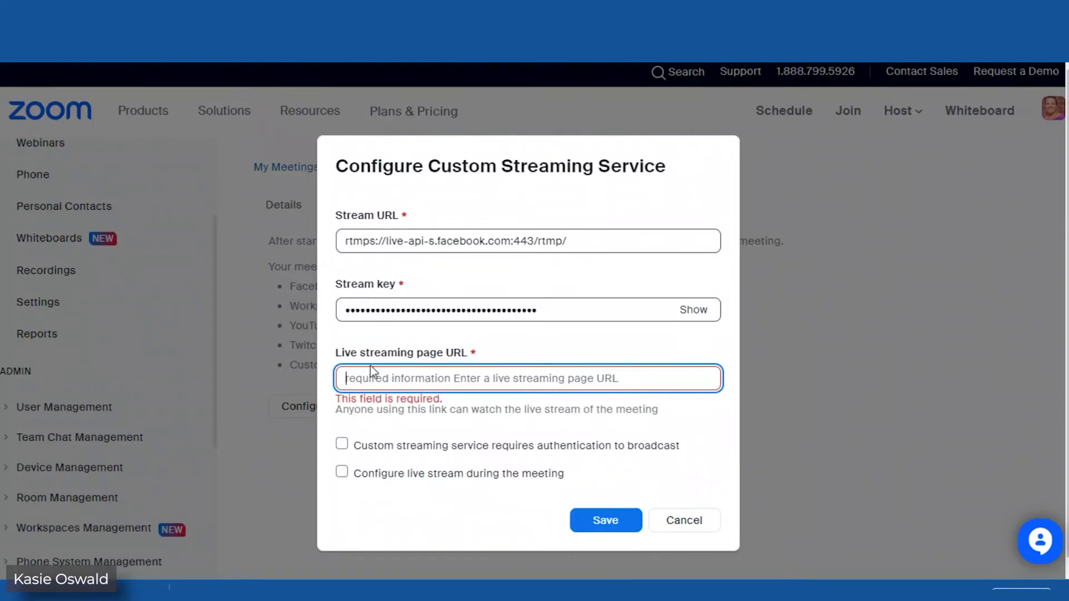
pyautogui.rightClick(368, 377)
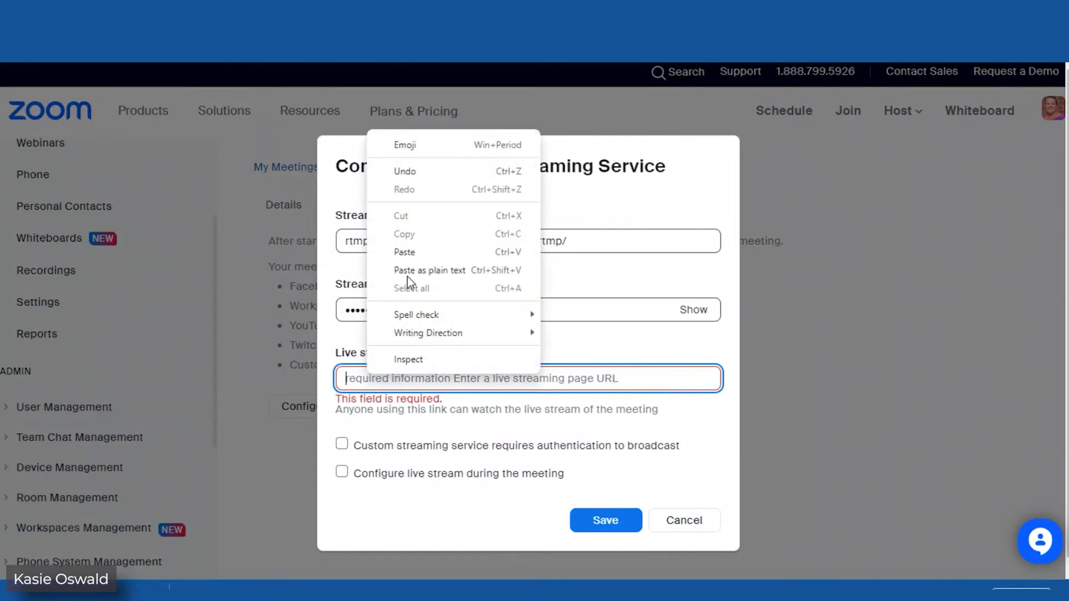
pyautogui.click(410, 254)
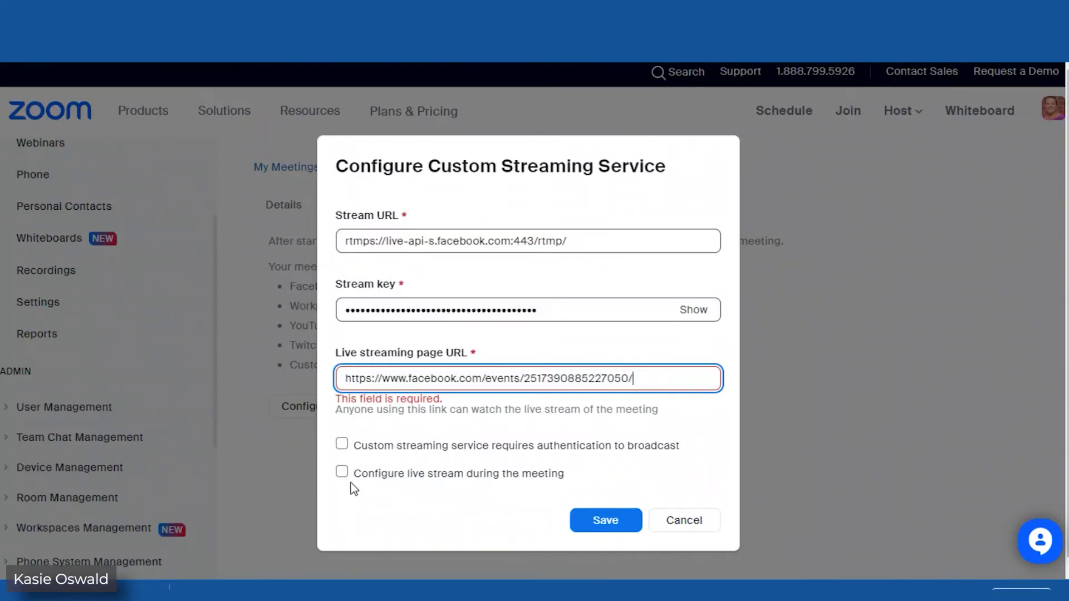
pyautogui.click(609, 523)
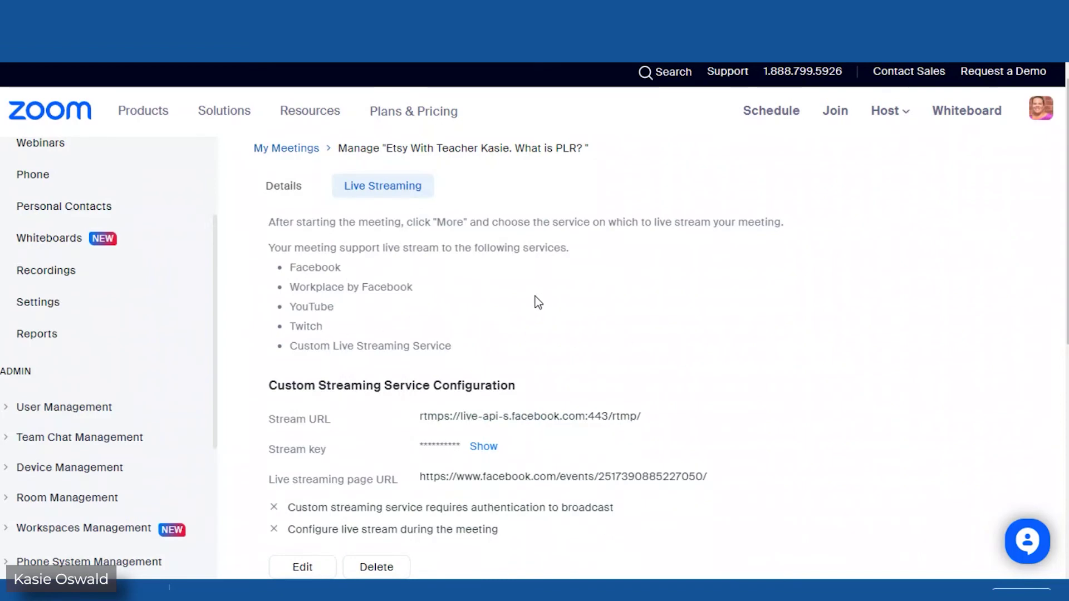
# Open the Zoom meeting's details and copy the full meeting invitation.
pyautogui.scroll(-5, 595, 472)
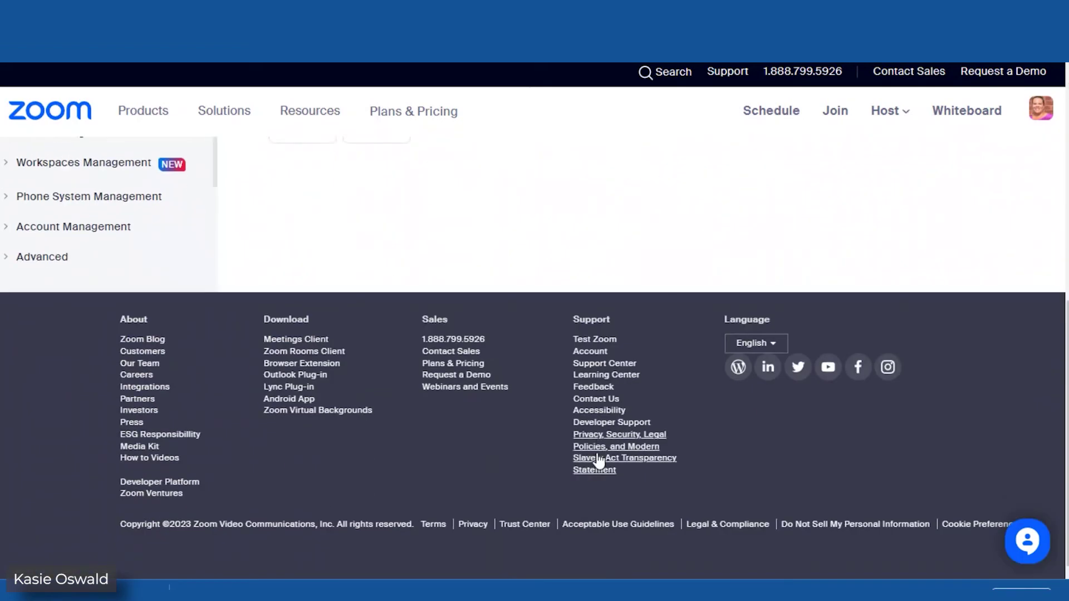
pyautogui.scroll(6, 594, 463)
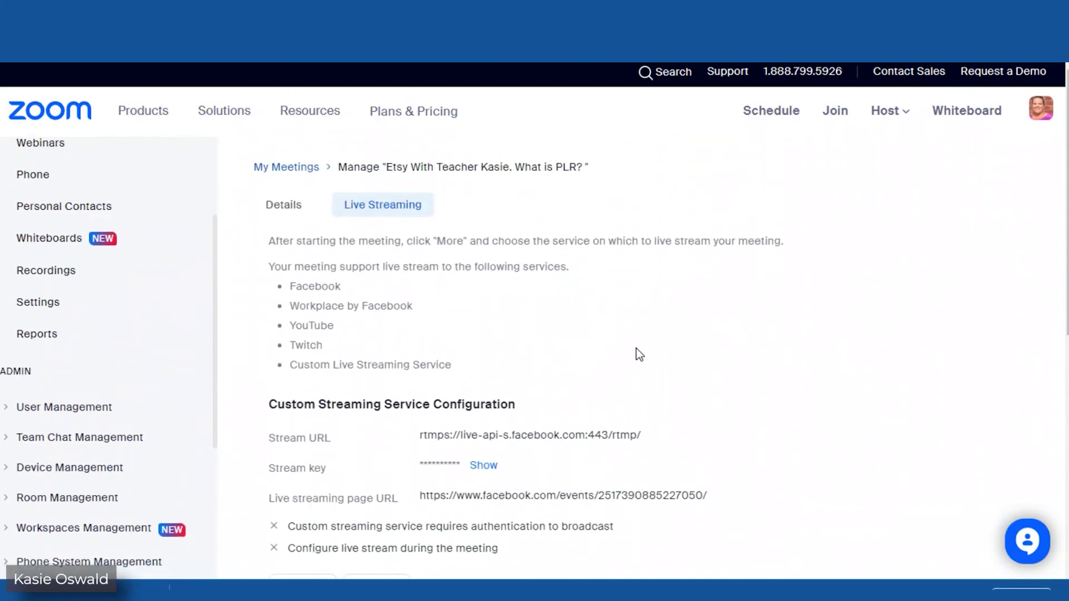
pyautogui.click(295, 209)
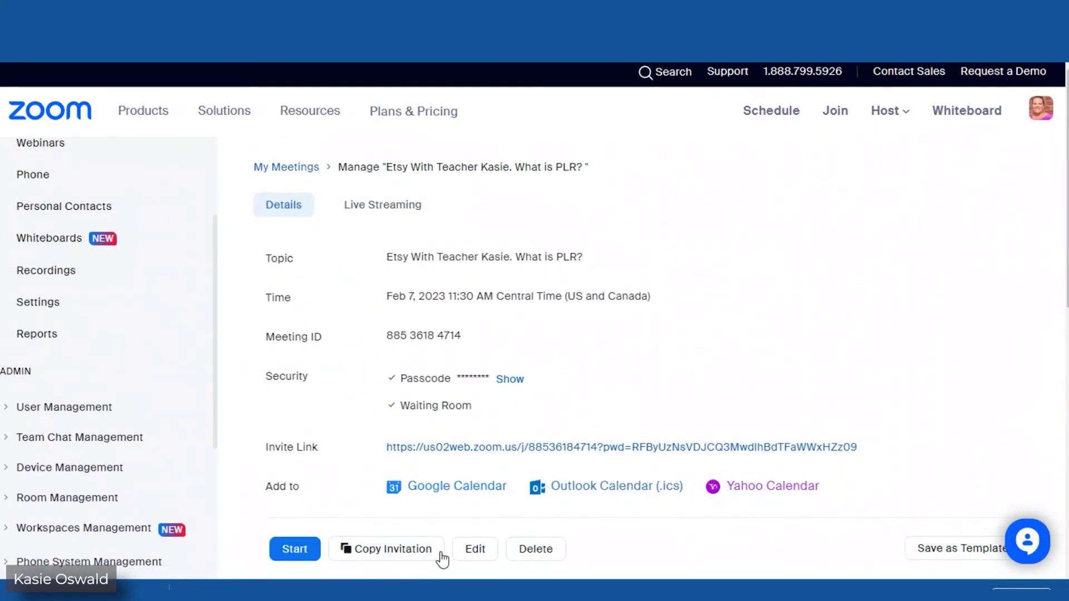
pyautogui.click(408, 556)
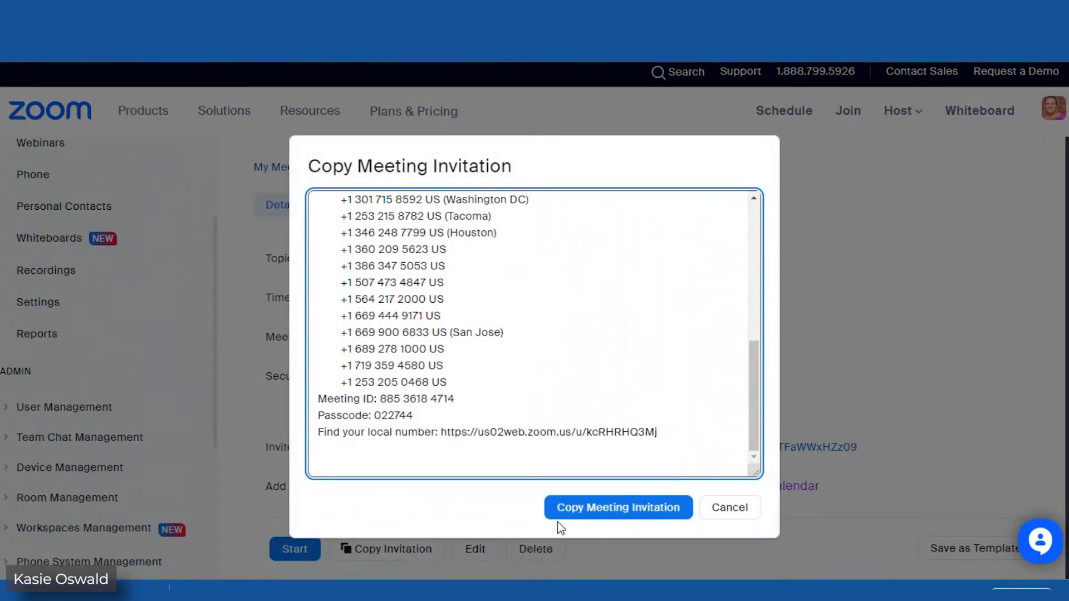
pyautogui.click(608, 509)
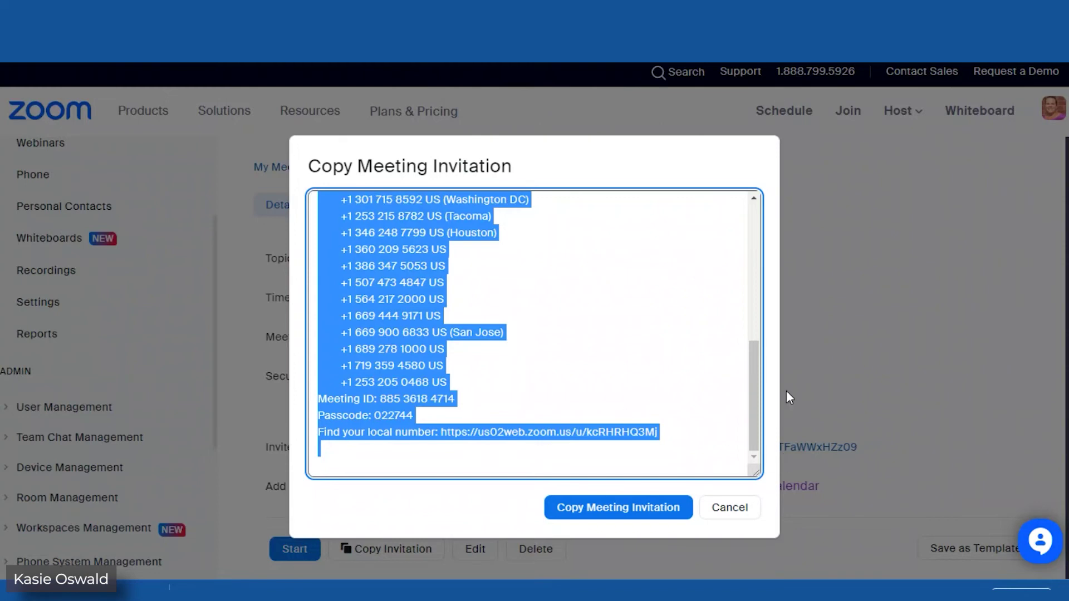
pyautogui.click(857, 246)
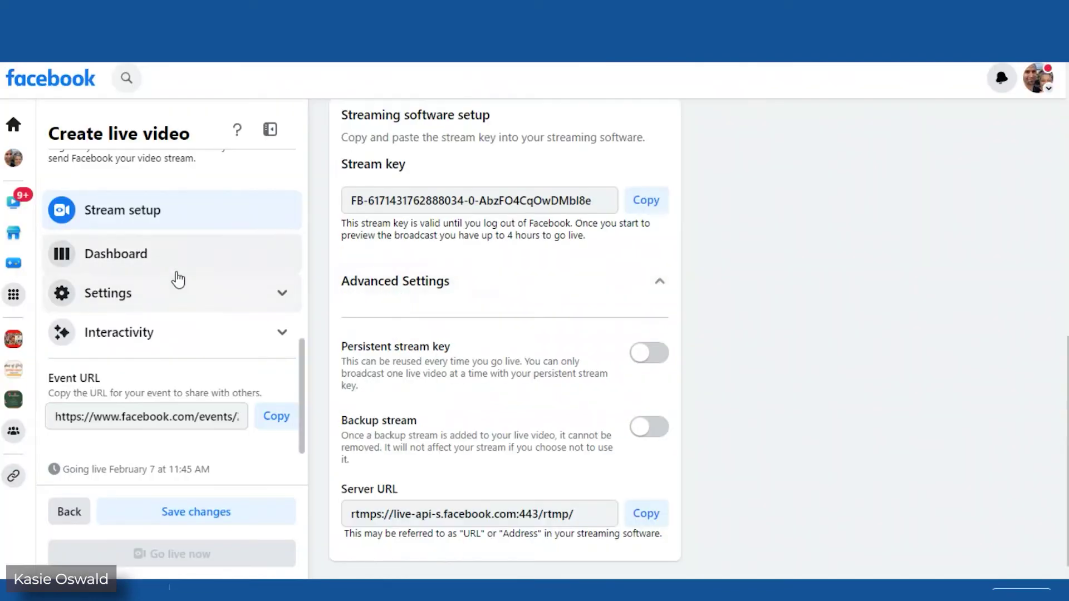
pyautogui.scroll(5, 291, 317)
pyautogui.scroll(2, 292, 316)
pyautogui.scroll(5, 511, 334)
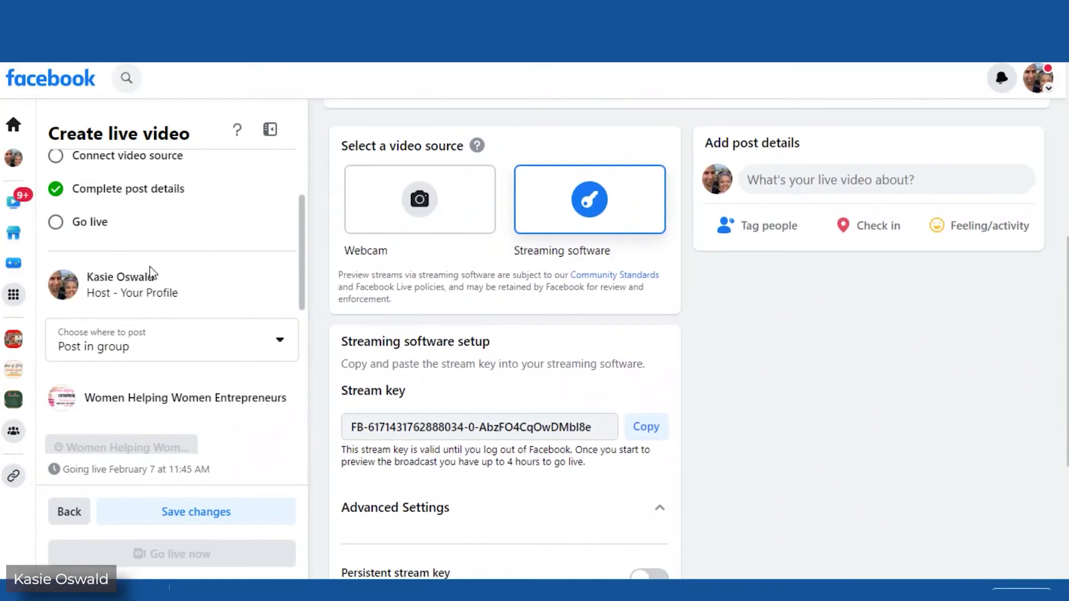
pyautogui.scroll(-5, 175, 348)
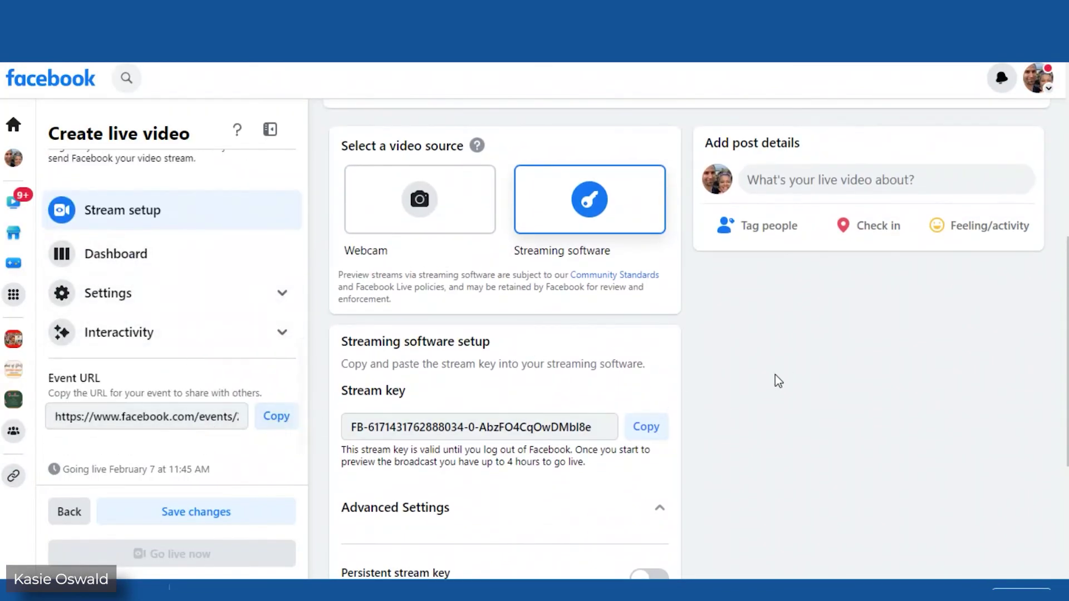